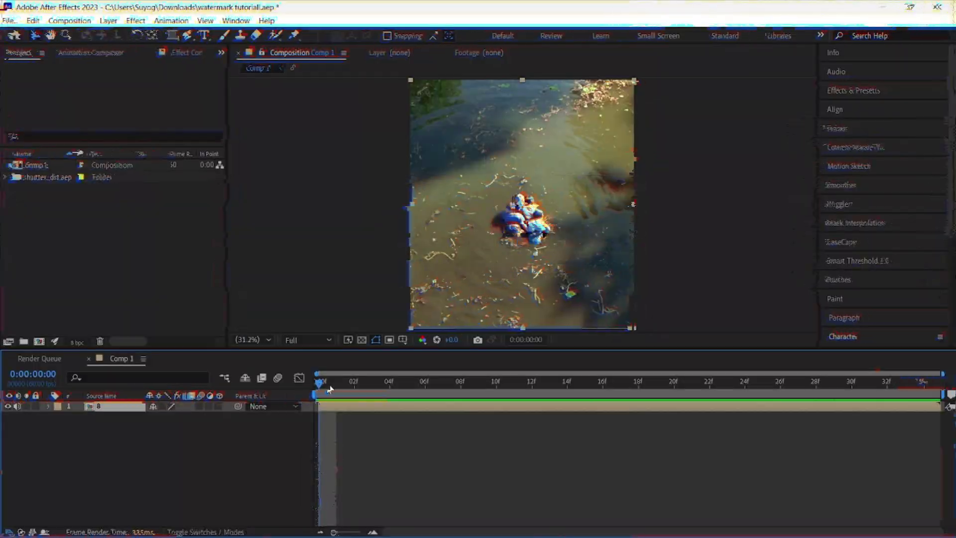
Set the work area to a single frame at the current time on the selected clip
key("space")
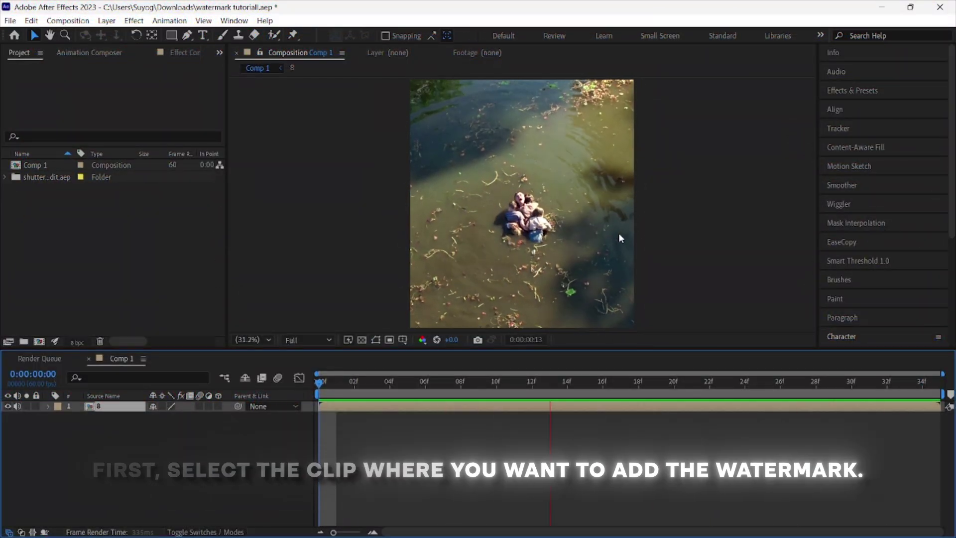
left_click(618, 232)
left_click(408, 381)
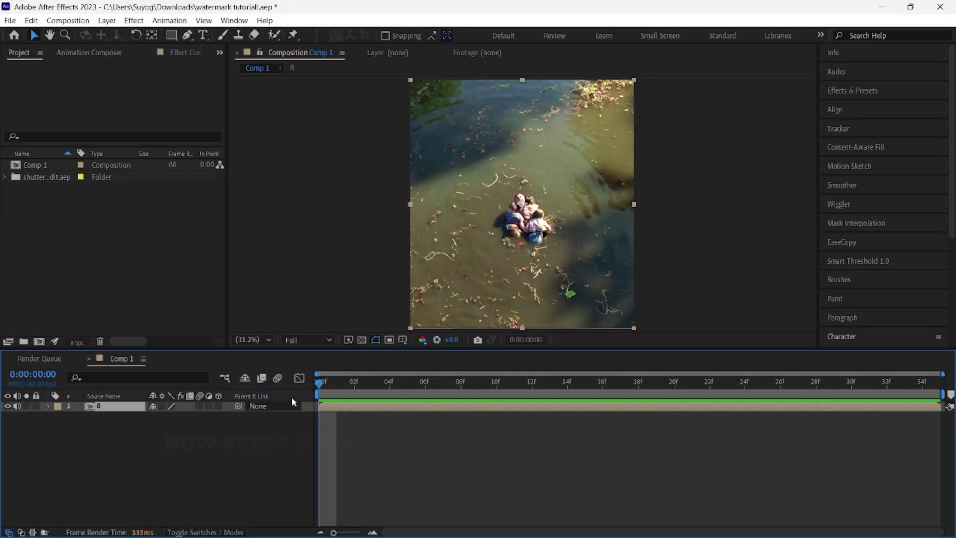
key("b")
key("n")
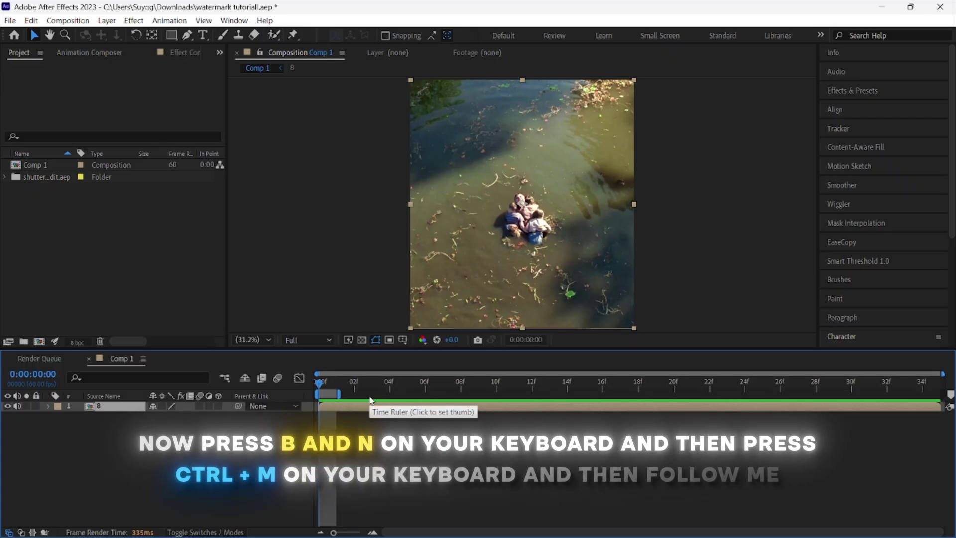
Queue Comp 1 for render as a PNG Sequence with the output named 'watermark'
key("ctrl+m")
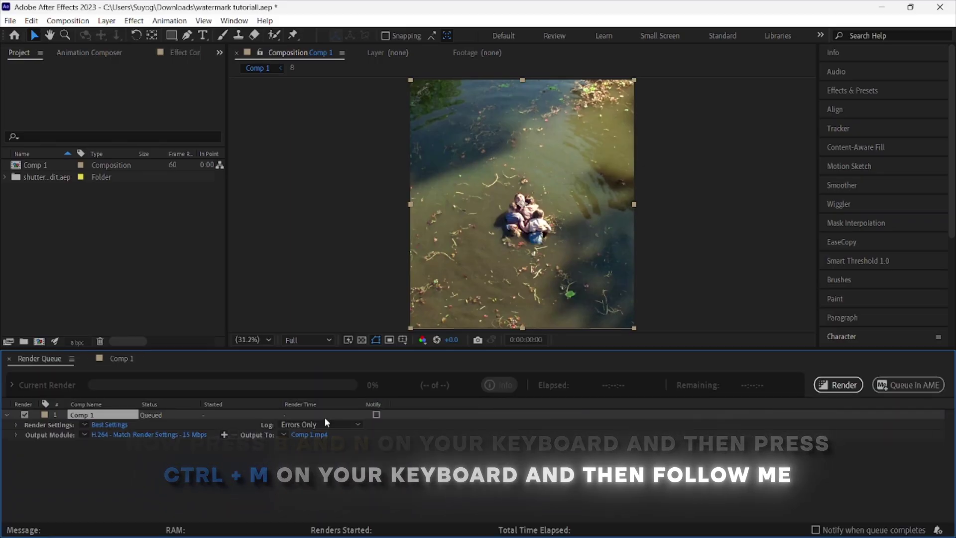
left_click(180, 435)
left_click(439, 104)
left_click(415, 227)
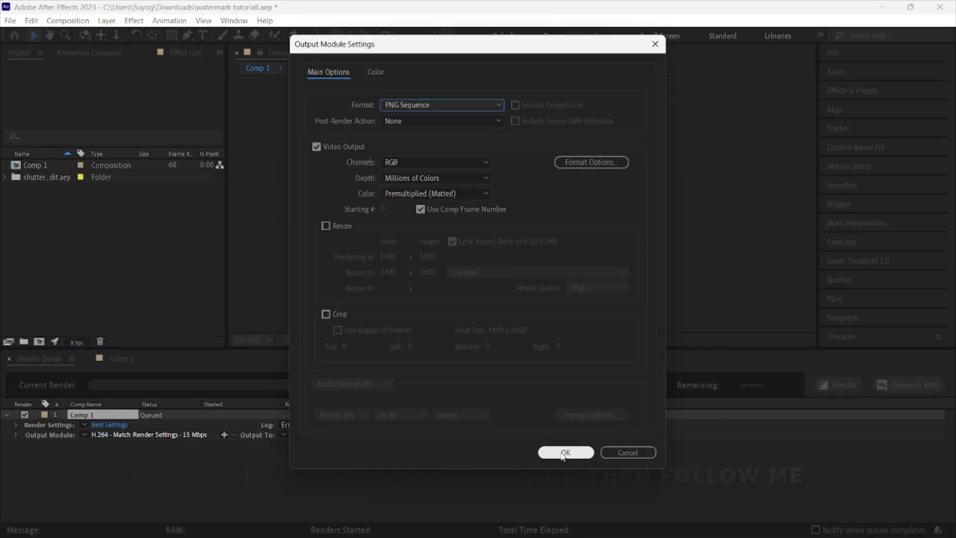
left_click(565, 452)
left_click(309, 436)
type("wat")
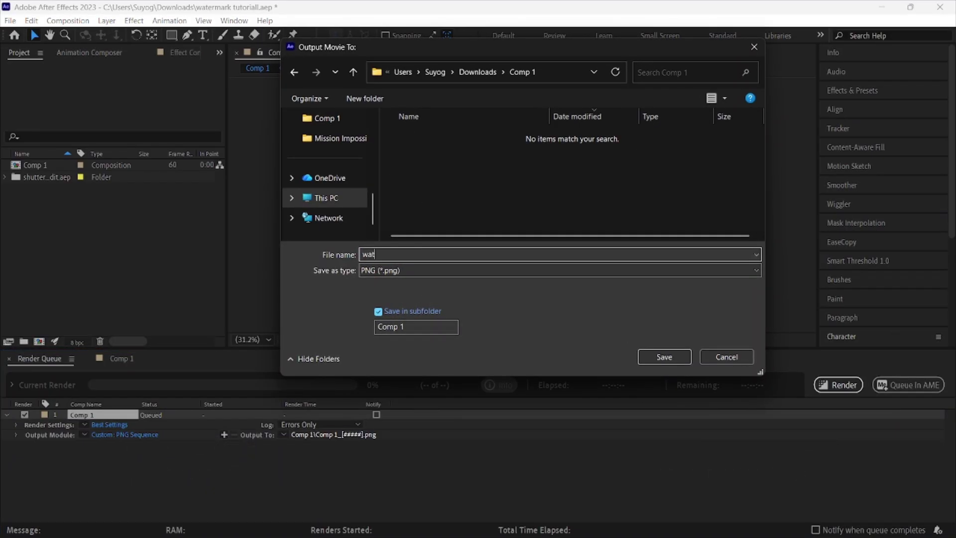
type("ermark")
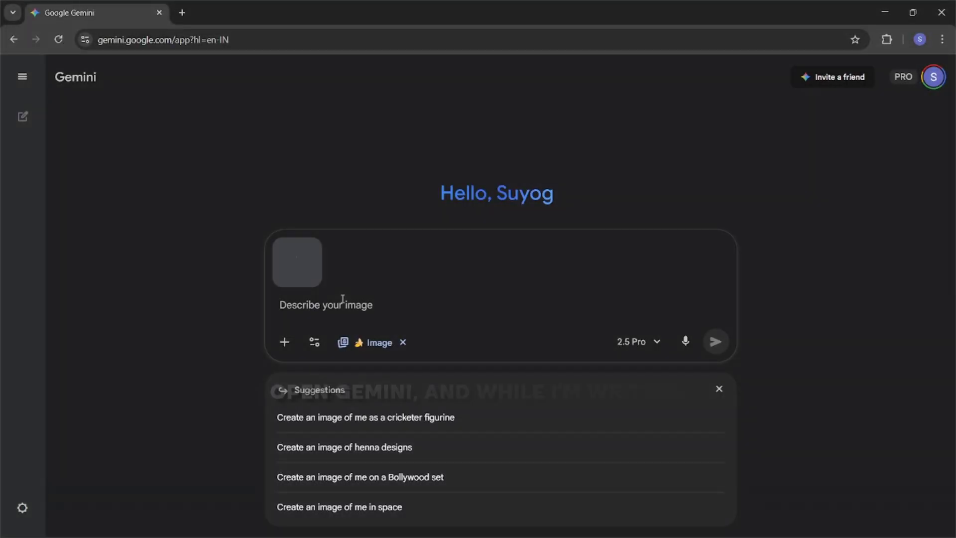
Write a Gemini prompt to remove all the people from the image, keeping only the natural water
type("Remove all the people from")
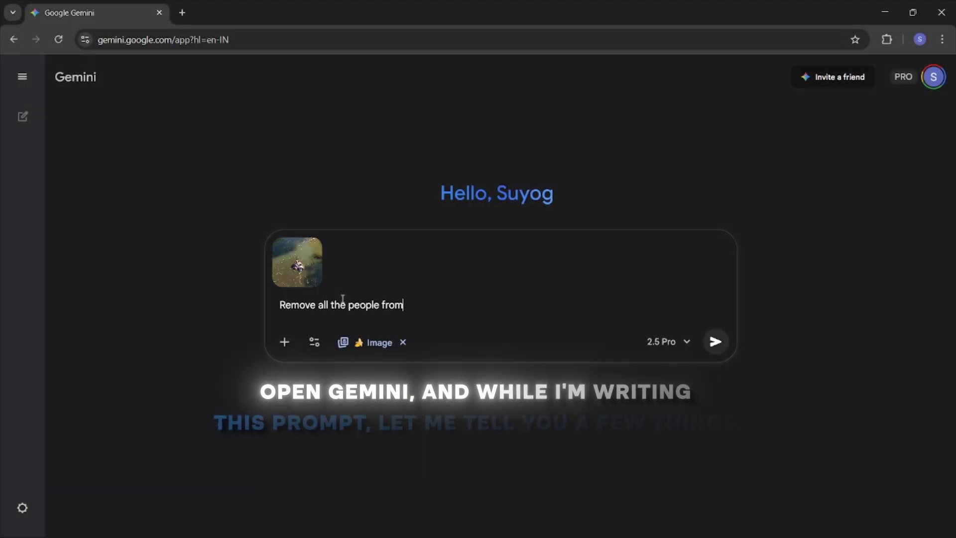
type(" the image. keeping only the natural only ")
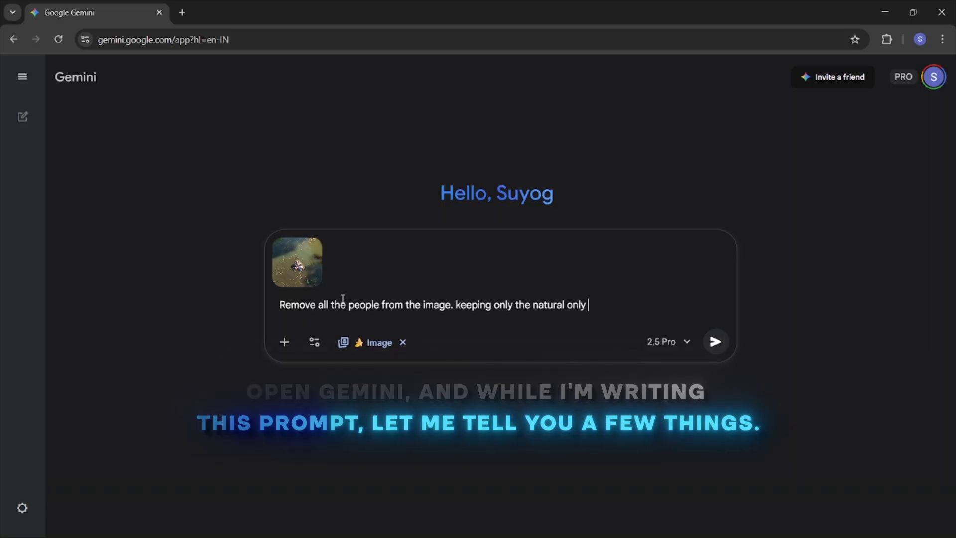
type("the natural")
type(" water surface, floating dry ")
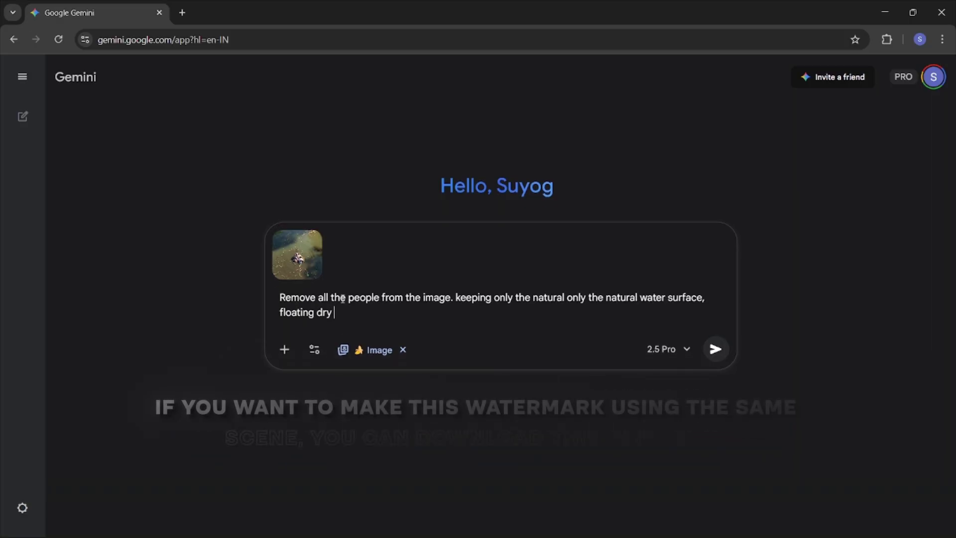
type("leaves, and sunlight reflections. Maintain")
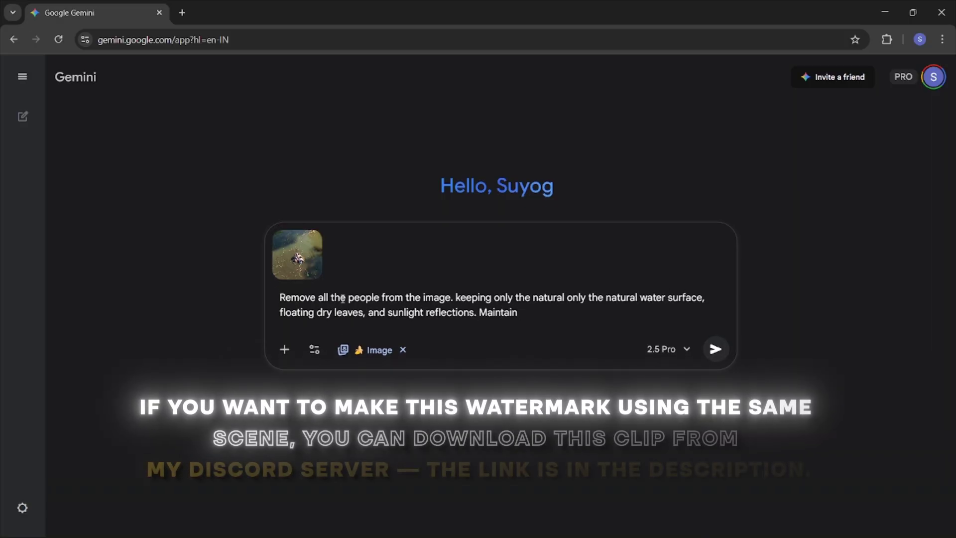
type(" the same lighting, shadows , and ripples as in the original image. Then,")
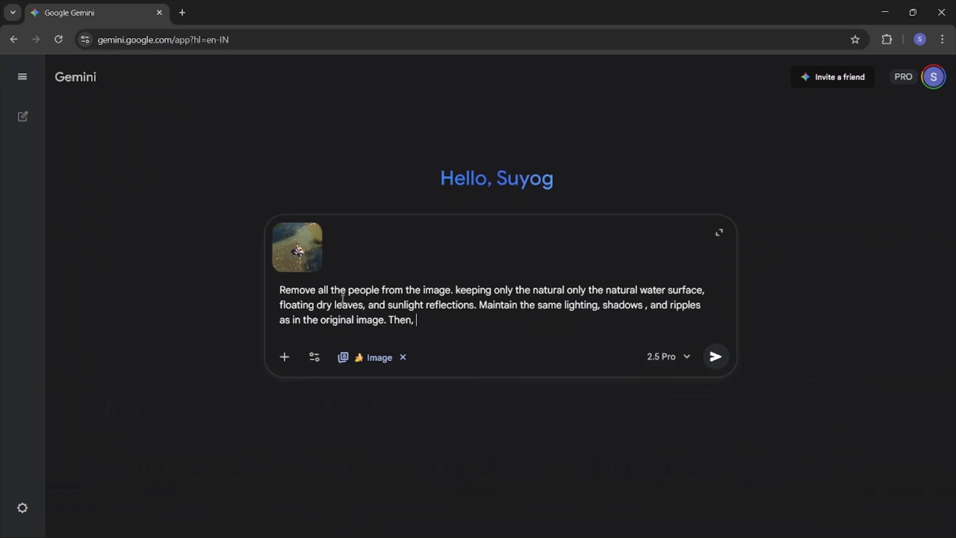
type(" create the text \"EDIT BY SUYOG\"")
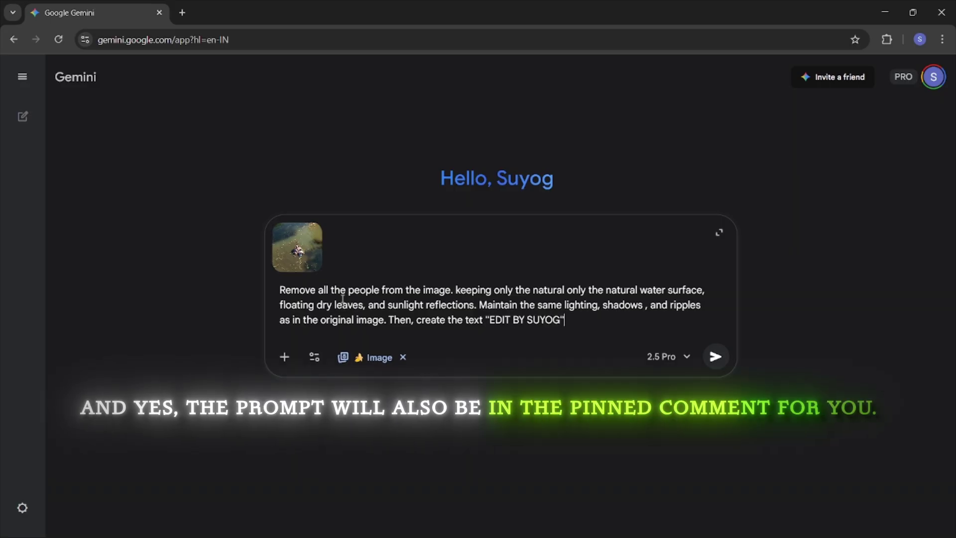
type(" mad entirely from the same floating leaves and twigs. Place the text clearly in the upper section o")
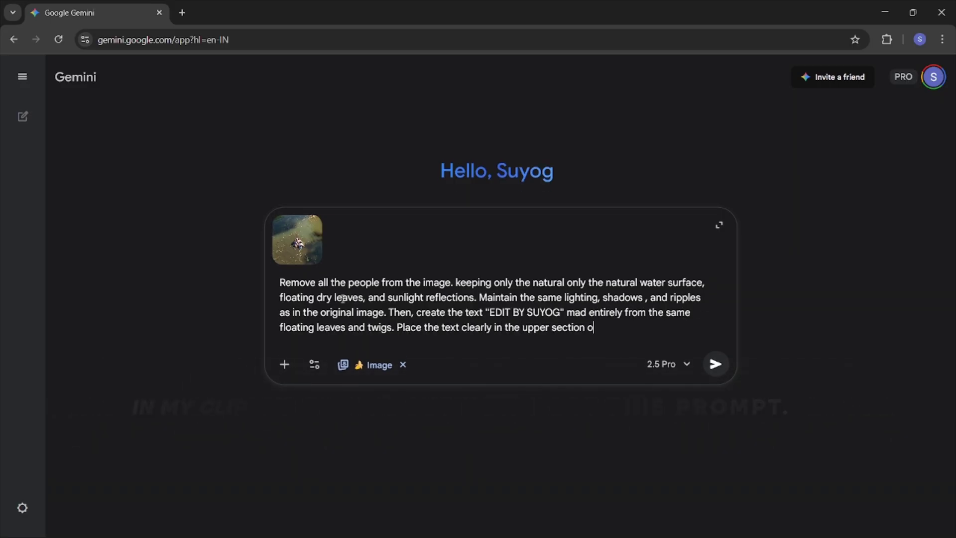
type(" to the top ed")
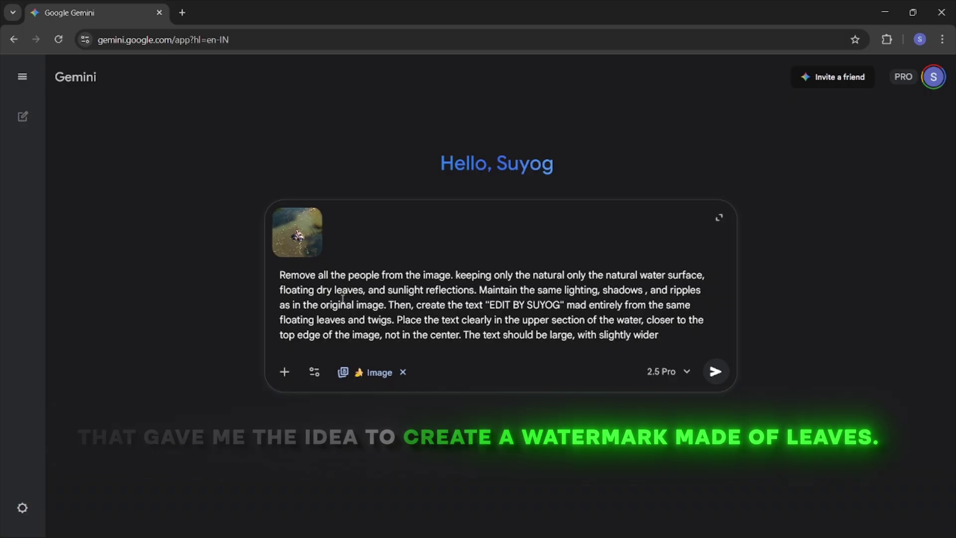
type(" letter spacing, and the word “SUYOG\" horizontally stretched for a broad look.")
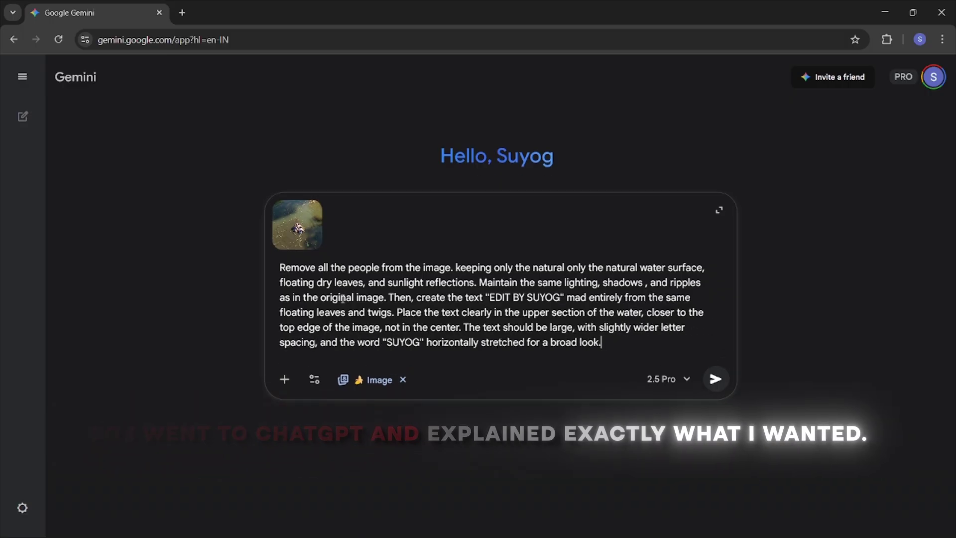
type("rs naturally with the water's ripple flow and reflections. The text must ap")
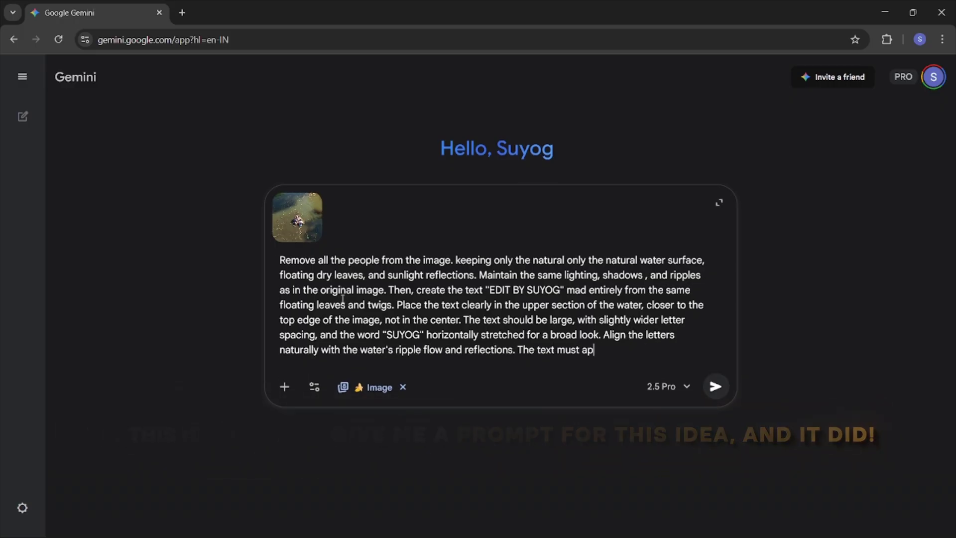
type("onal and partially submerged, with soft shadows and reflections")
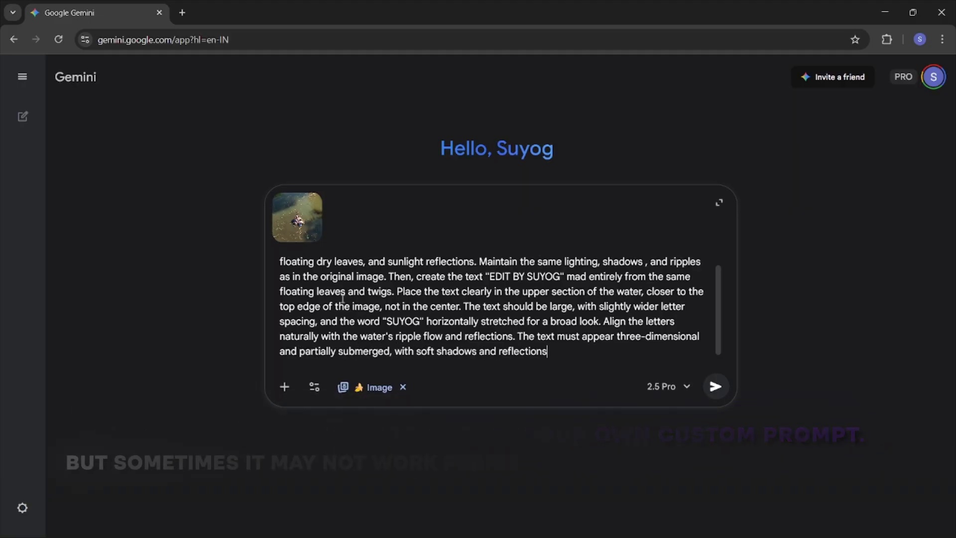
type(" everyt")
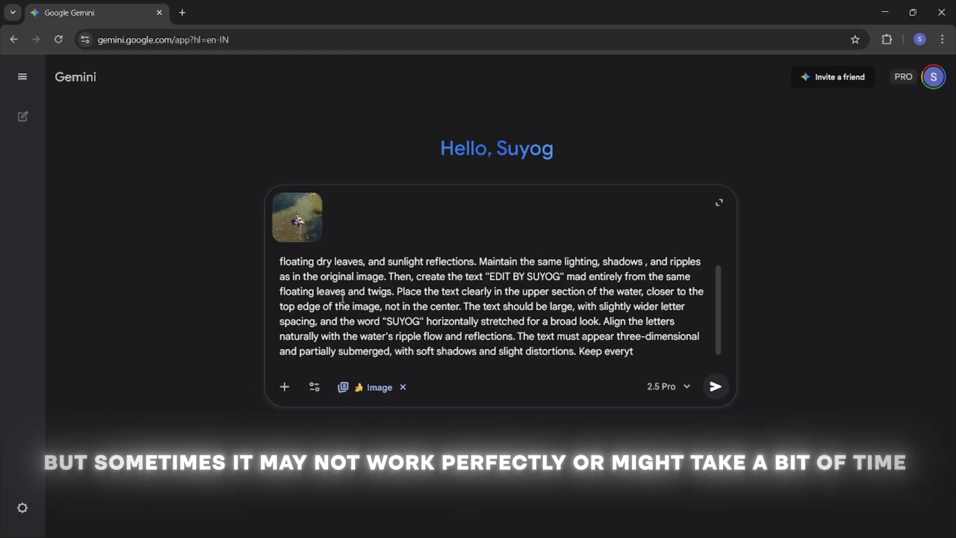
type("hing cinematic and ultra-")
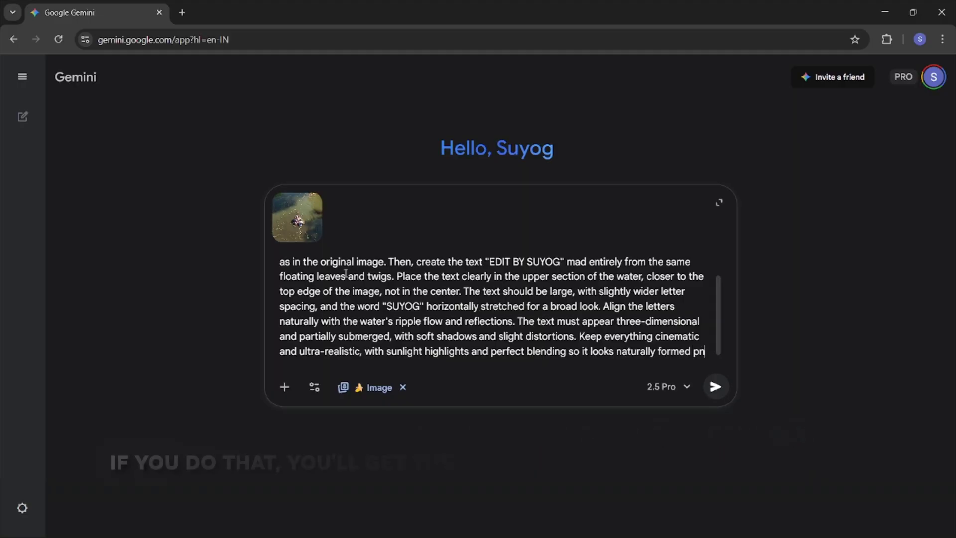
key("BackSpace")
key("BackSpace")
Finish the prompt with 'on the water', send it, and download the full-size generated image
type("on the water")
key("Return")
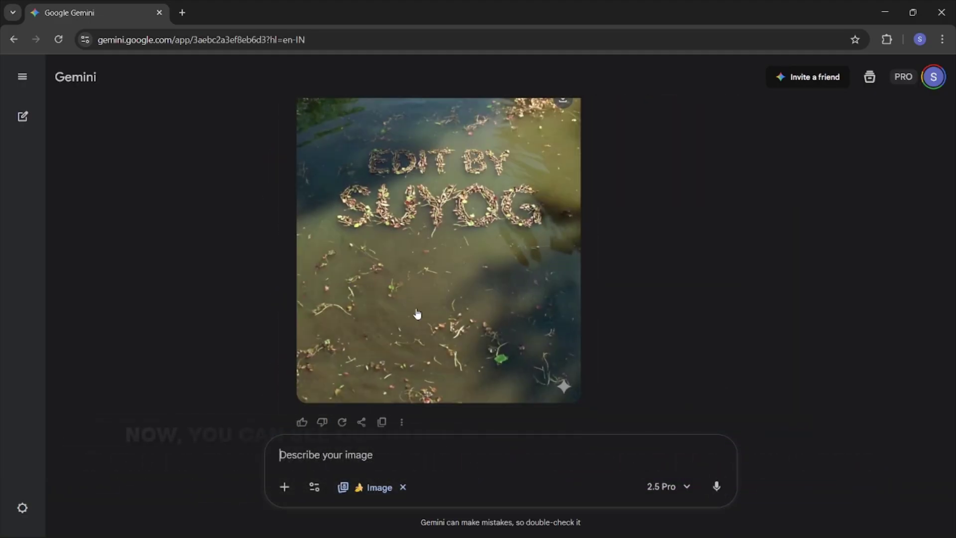
left_click(453, 324)
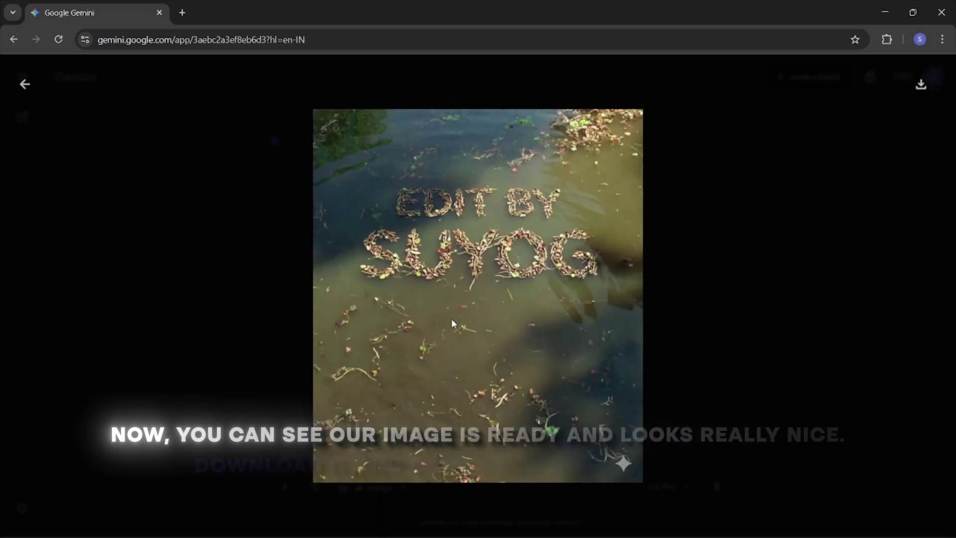
left_click(922, 85)
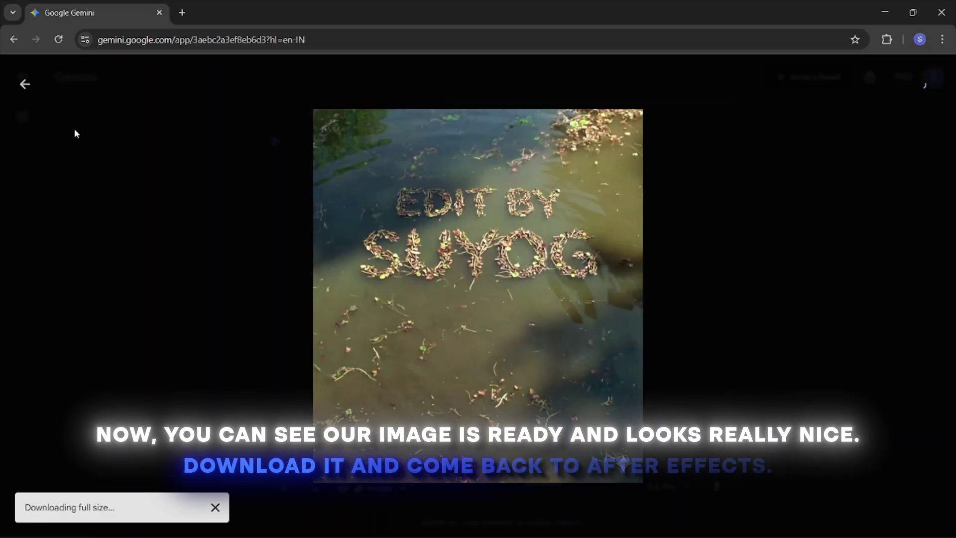
left_click(10, 21)
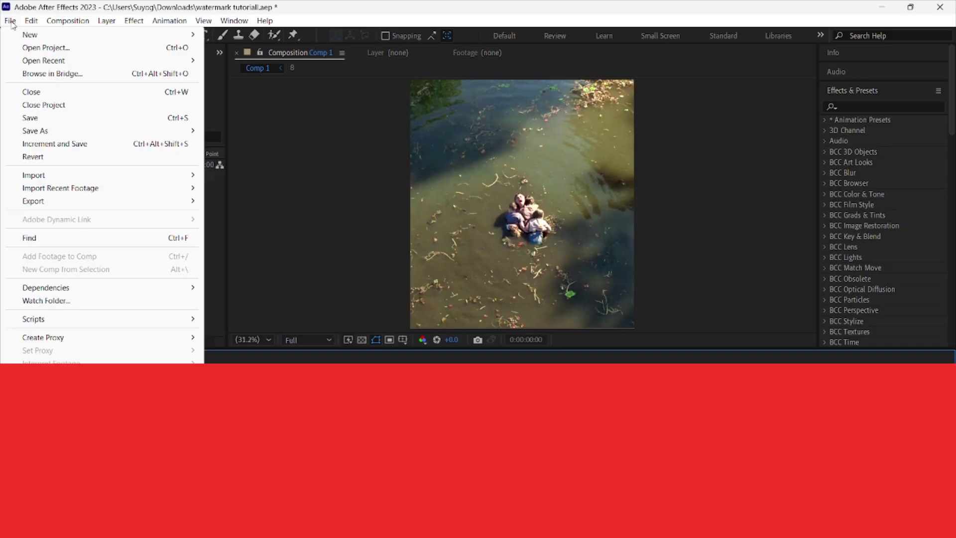
Import the downloaded Gemini image into Comp 1 and scale it to fill the frame
mouse_move(50, 175)
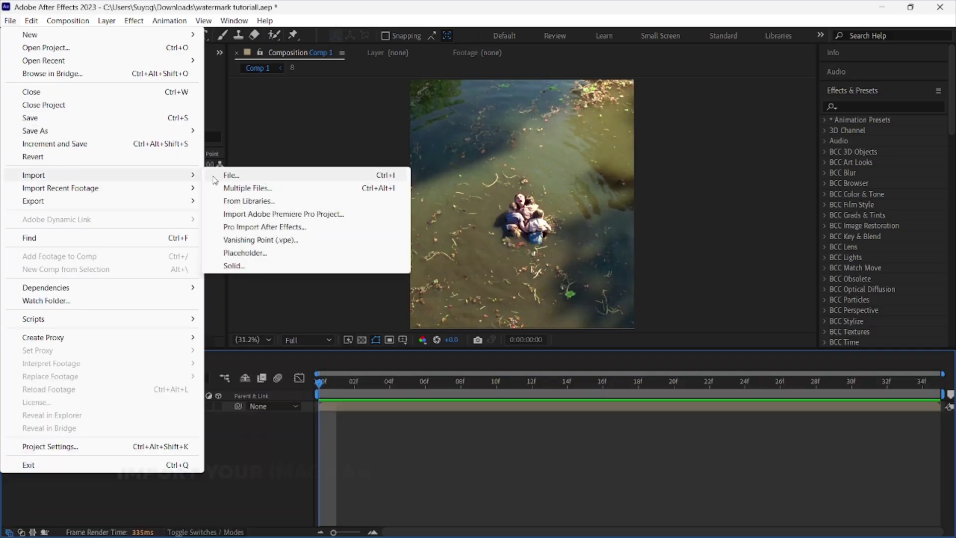
left_click(224, 174)
left_click(427, 393)
left_click_drag(42, 177, 338, 402)
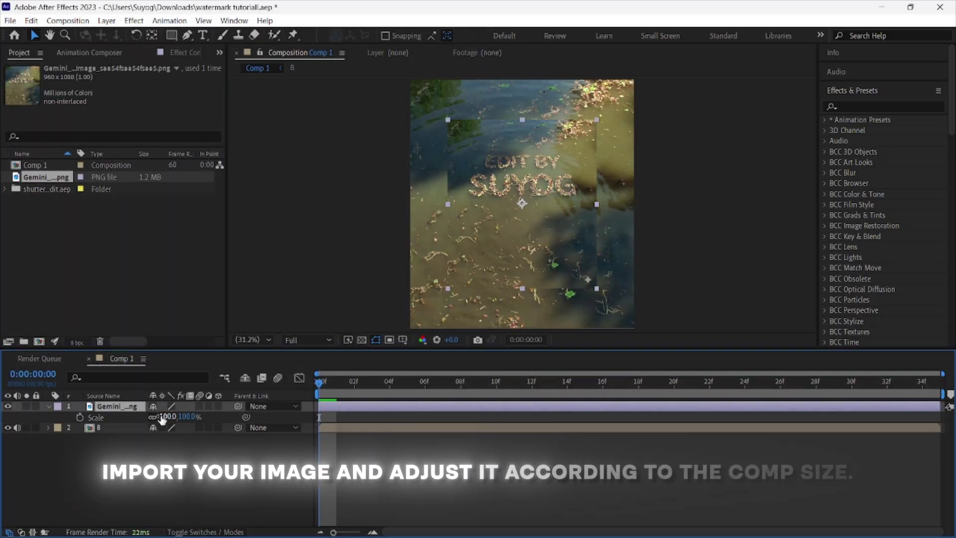
key("ctrl+alt+f")
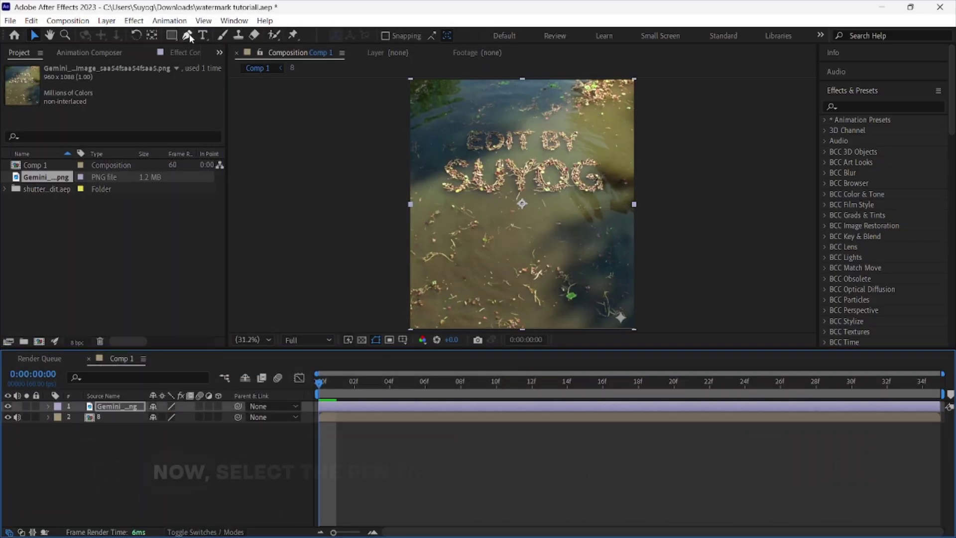
Draw a closed Pen mask around the leaf lettering on the Gemini image layer
left_click(187, 35)
scroll(498, 209, "up", 4)
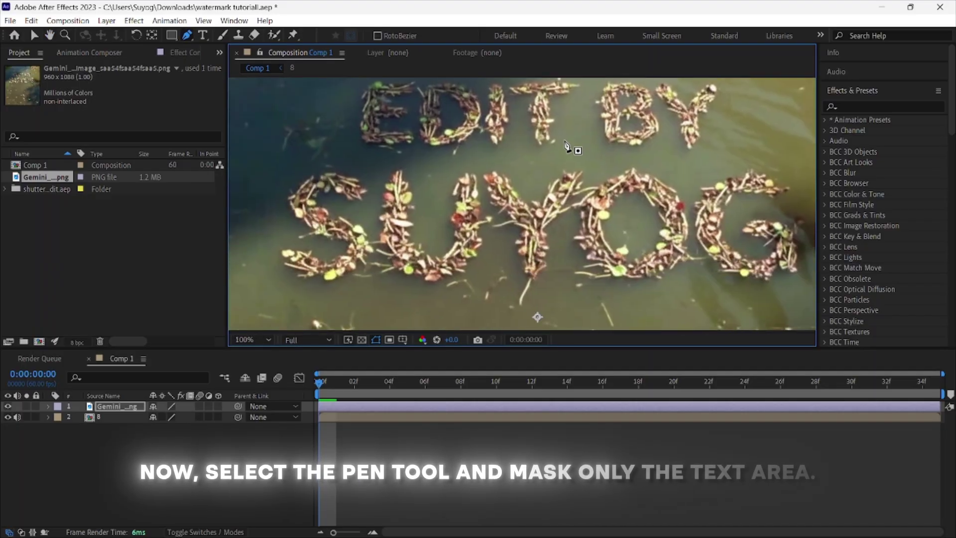
scroll(566, 146, "down", 2)
left_click(619, 180)
left_click(618, 164)
left_click(610, 151)
left_click(593, 147)
left_click(579, 147)
left_click(562, 148)
left_click(543, 147)
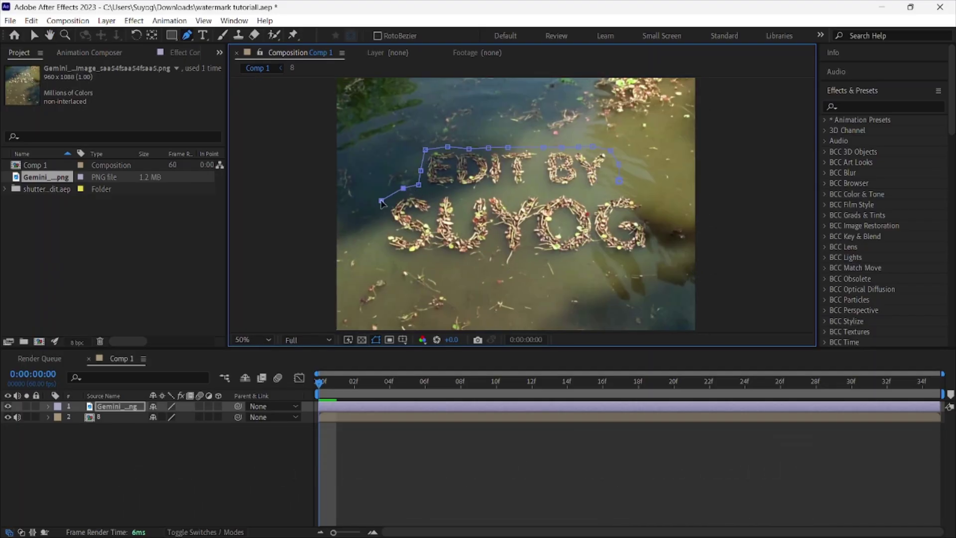
left_click(619, 180)
left_click(419, 462)
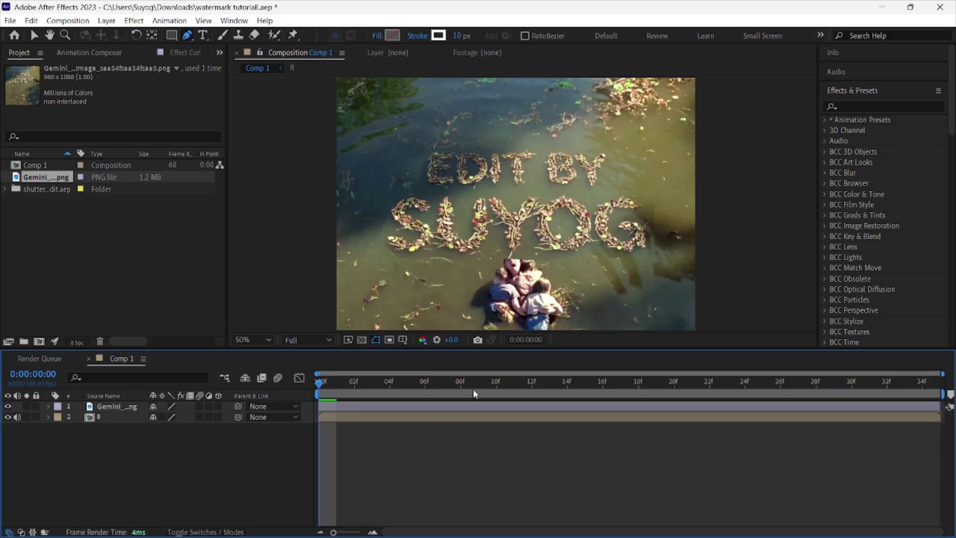
Give the lettering mask a 62-pixel feather and select the river footage layer
left_click(35, 36)
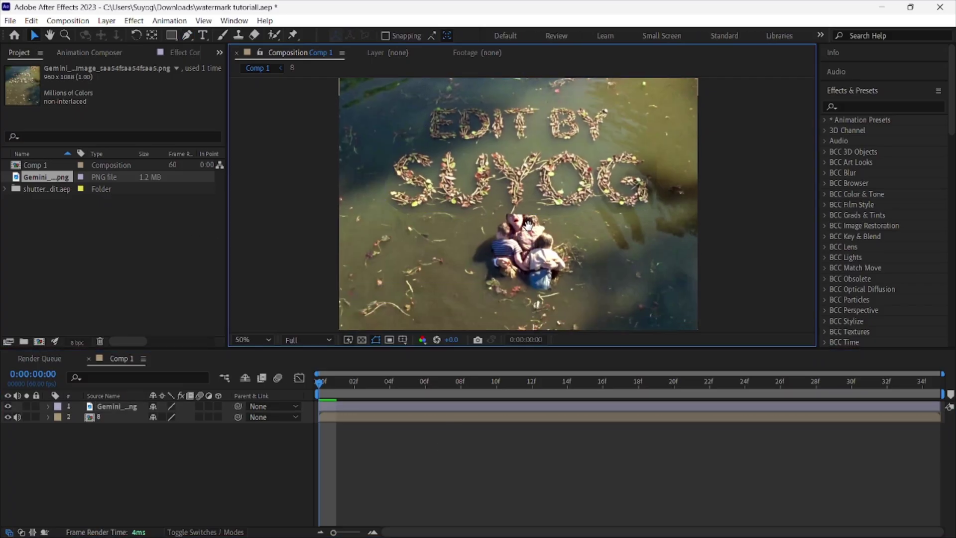
scroll(518, 203, "up", 4)
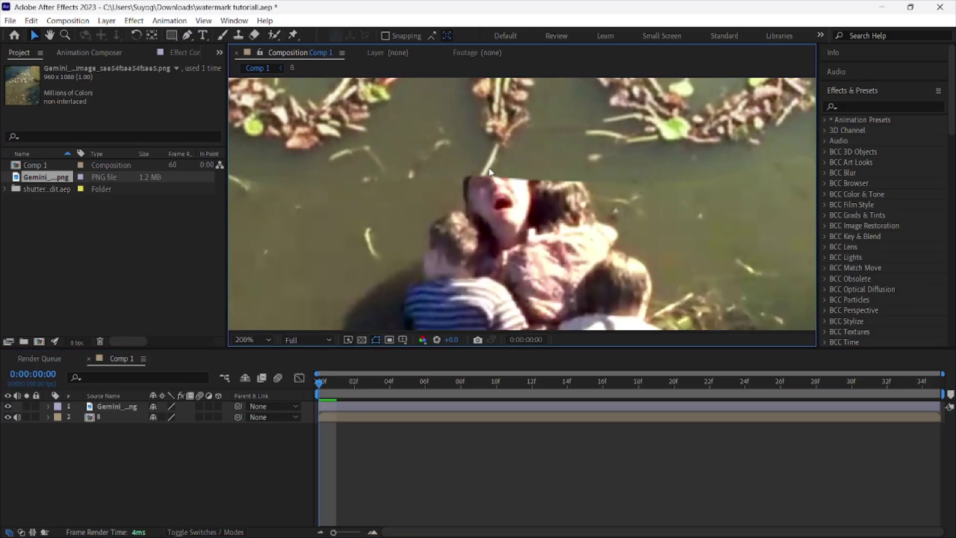
scroll(490, 172, "down", 2)
left_click(416, 404)
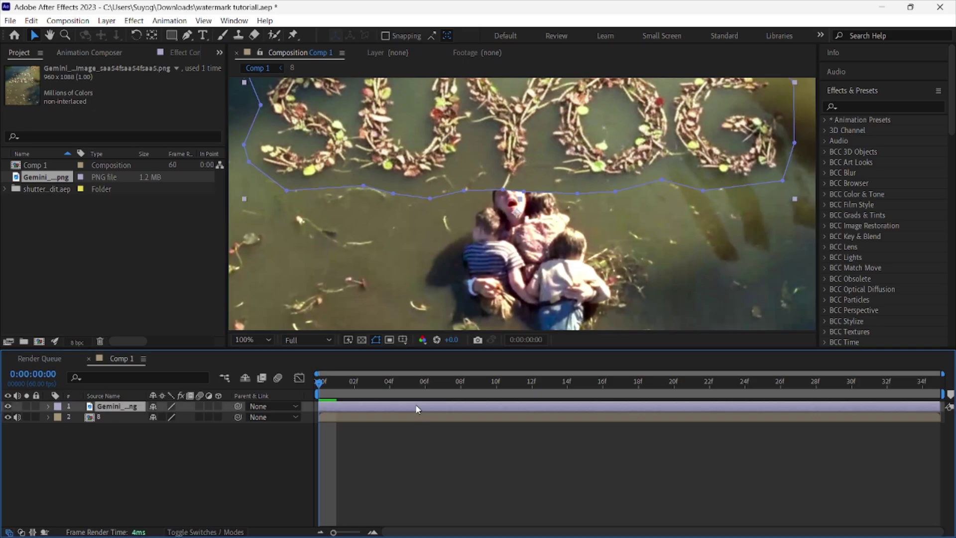
key("f")
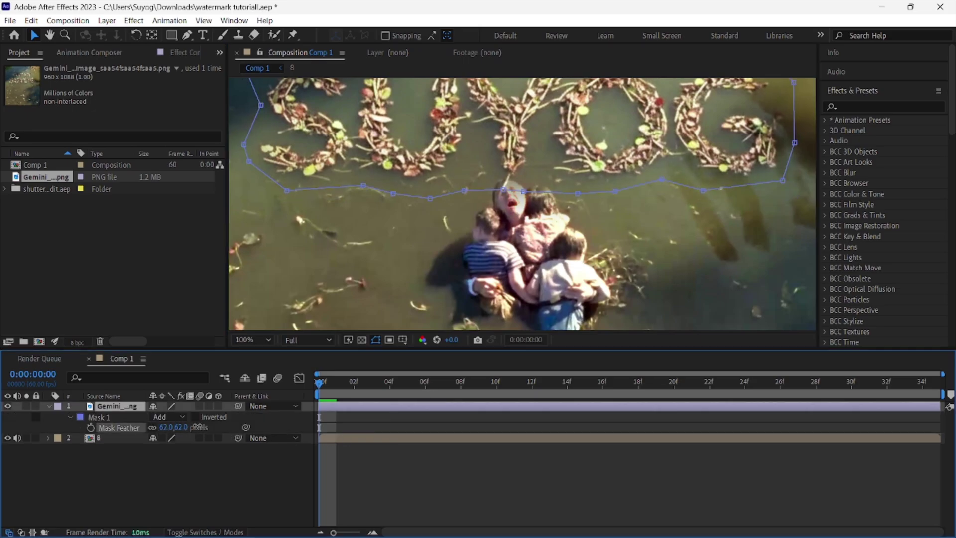
key("f")
left_click(409, 454)
scroll(492, 190, "down", 2)
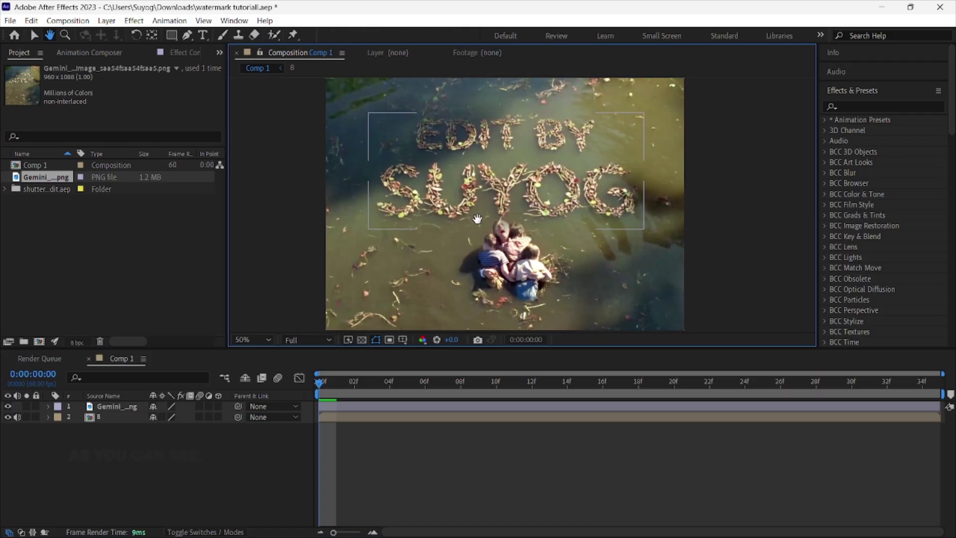
left_click(343, 422)
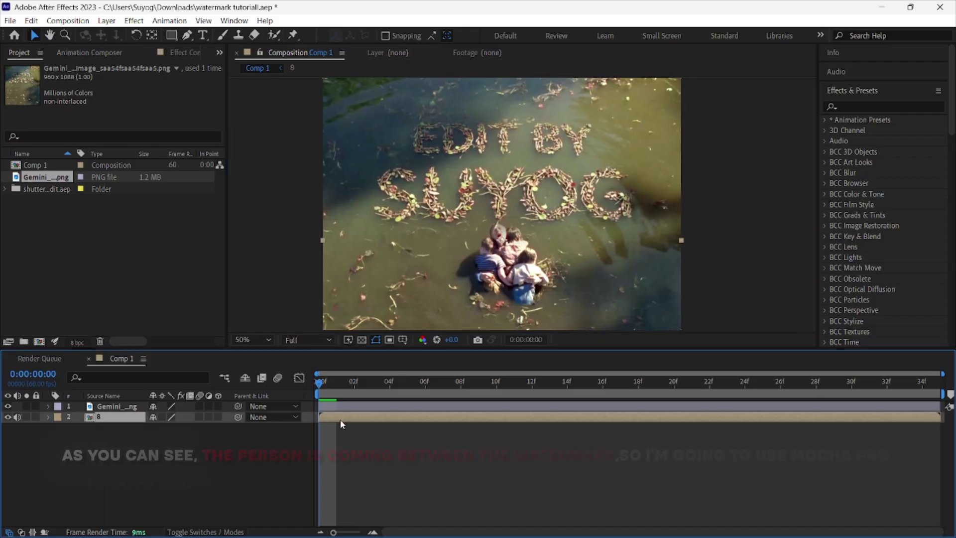
left_click(847, 106)
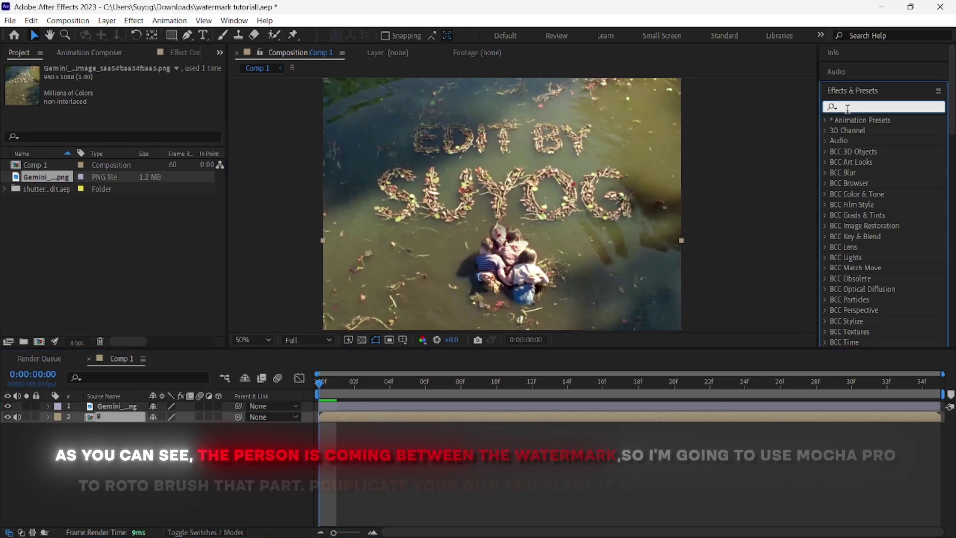
Duplicate the river footage layer and move the copy above the leaf-text image
left_click(409, 417)
key("ctrl+d")
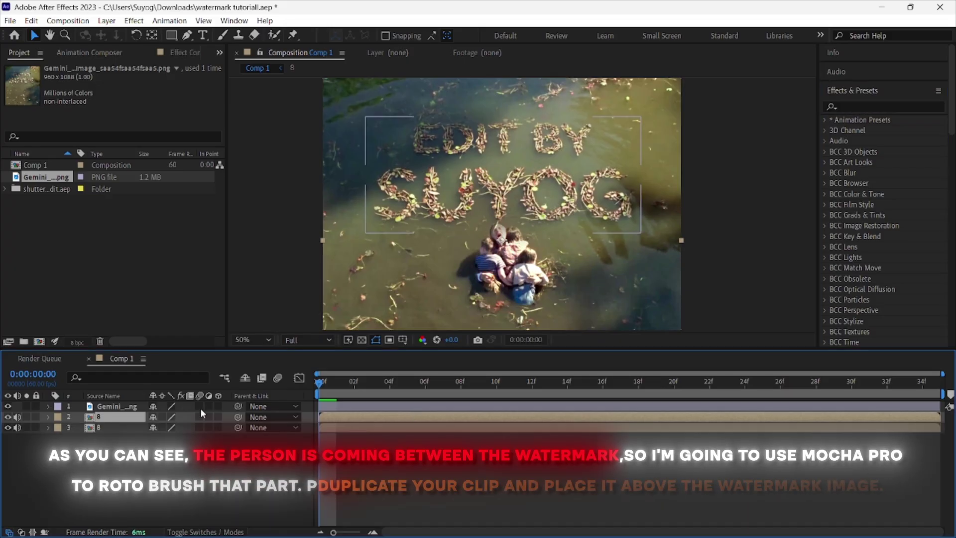
left_click_drag(119, 417, 123, 405)
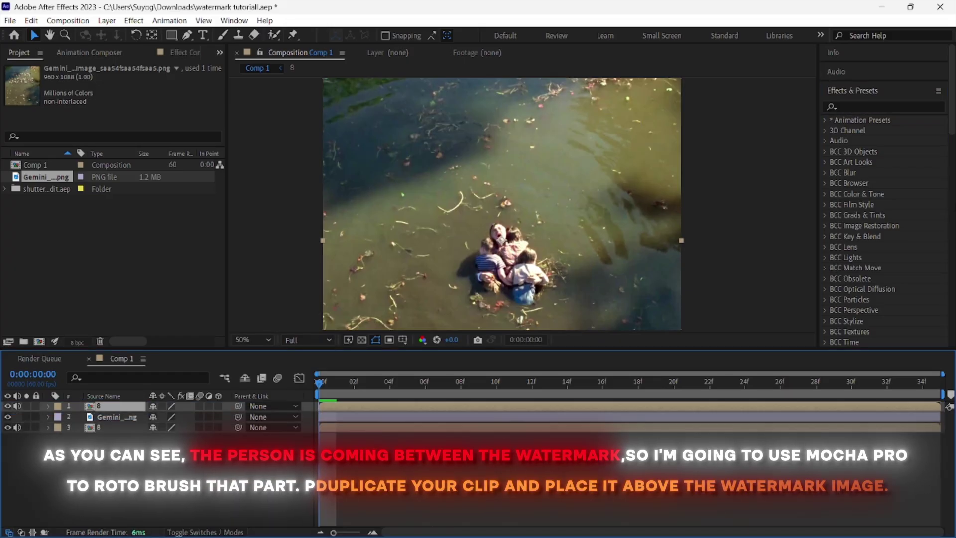
Apply Mocha Pro to the footage copy and launch Mocha
left_click(890, 107)
type("mocha pro")
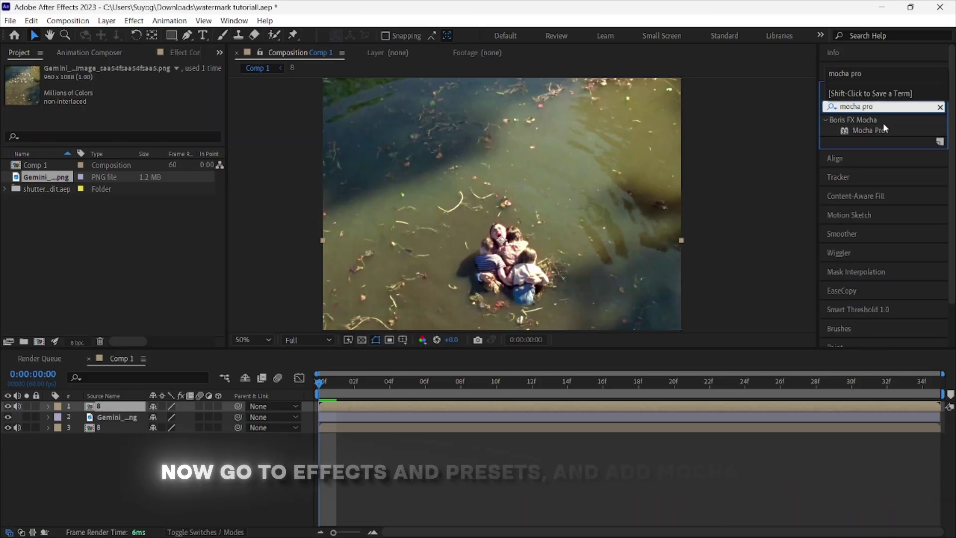
double_click(869, 129)
left_click(88, 110)
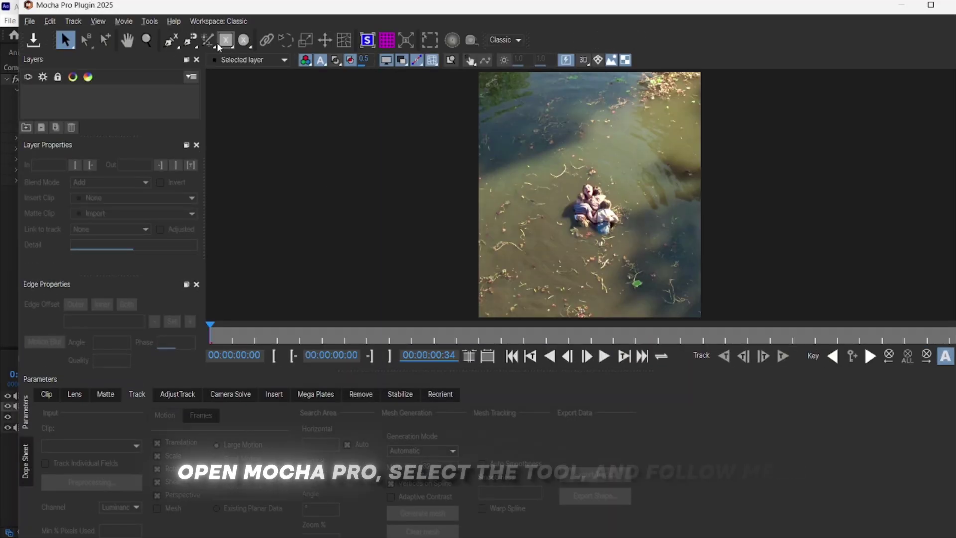
Mark the children with Matte Assist, generate their ML object matte across the clip, and close Mocha
left_click(208, 41)
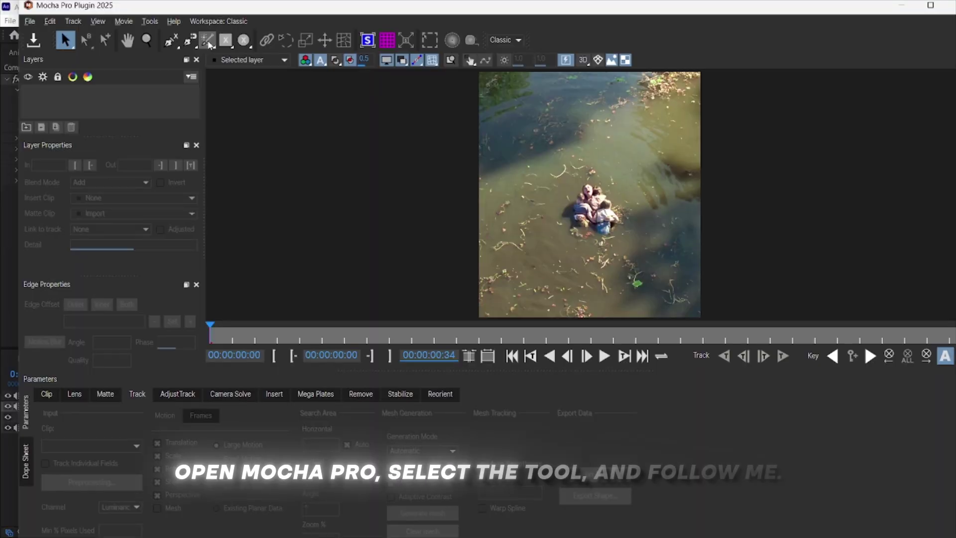
scroll(588, 201, "up", 5)
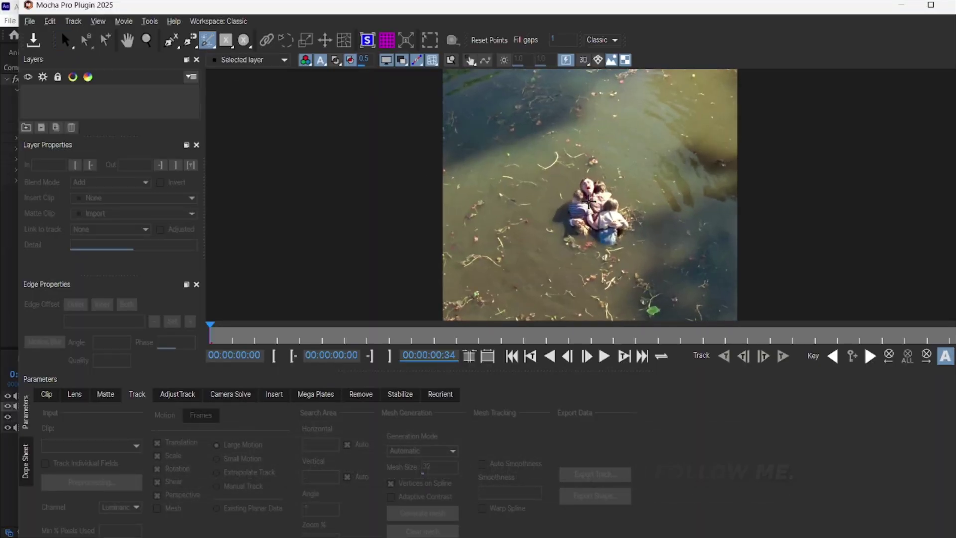
left_click(587, 170)
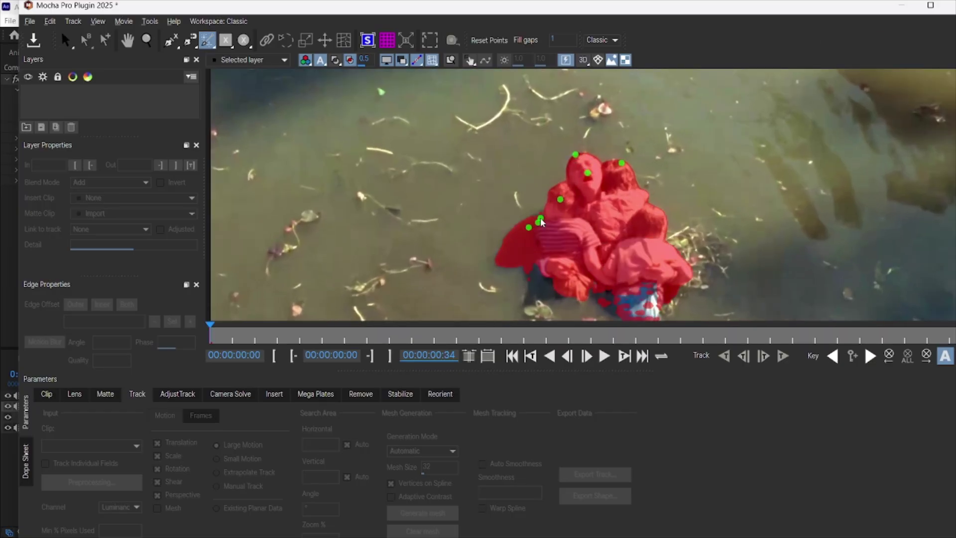
scroll(603, 215, "down", 1)
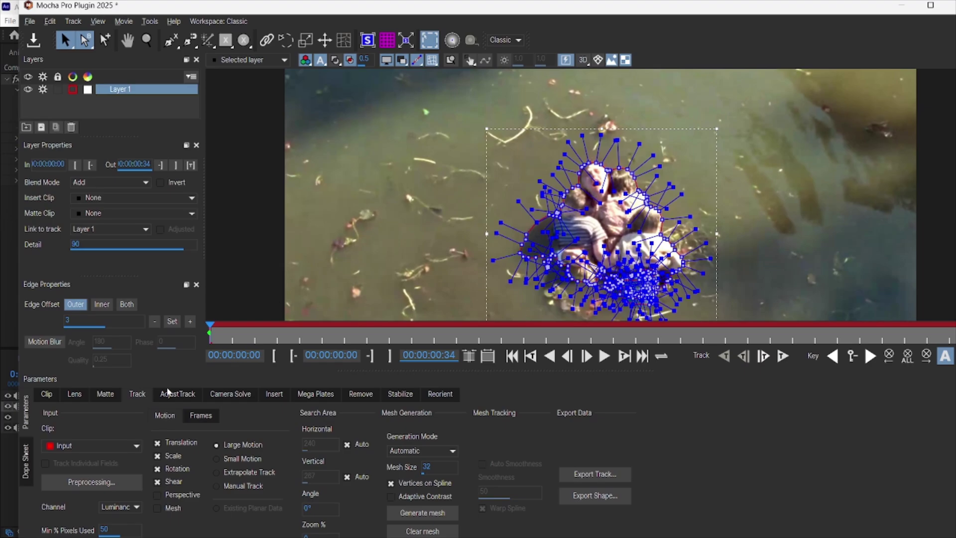
left_click(111, 395)
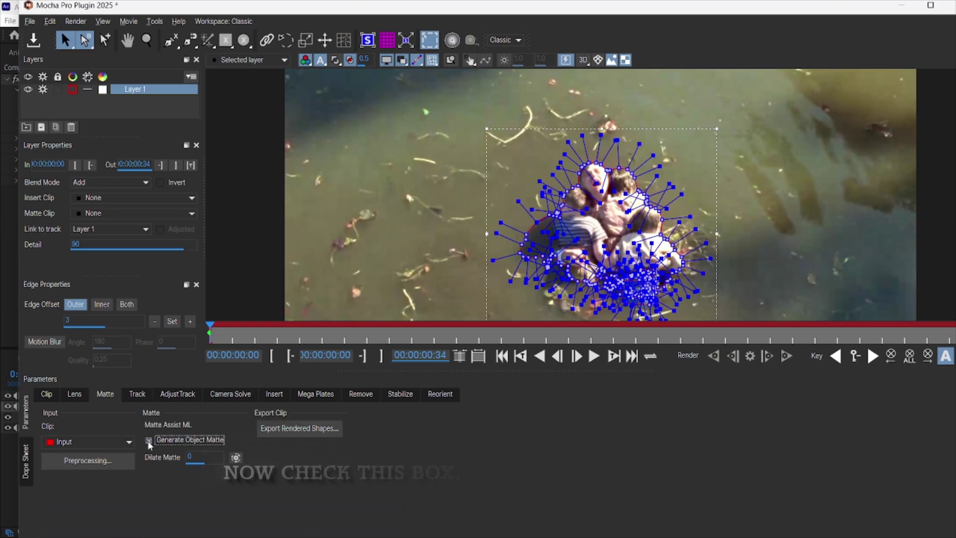
left_click(787, 357)
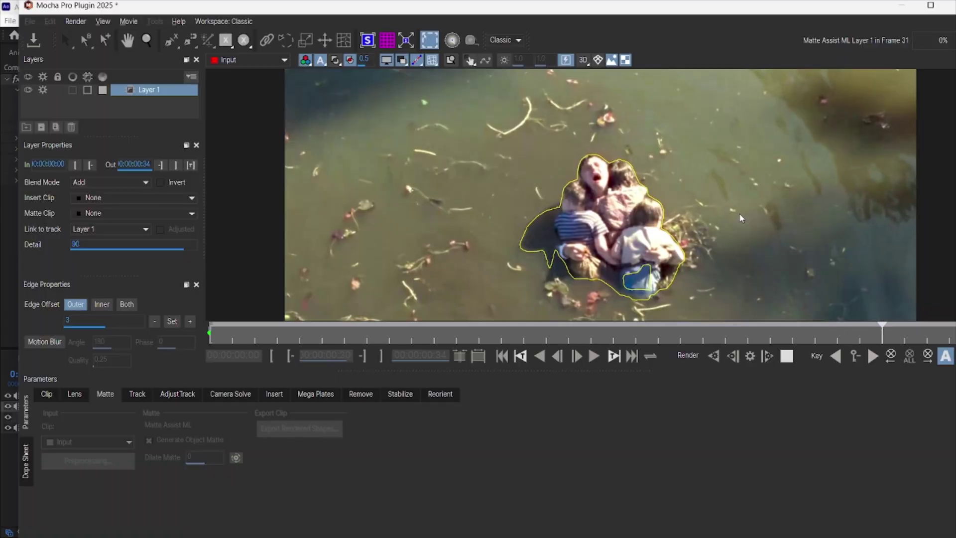
left_click(951, 11)
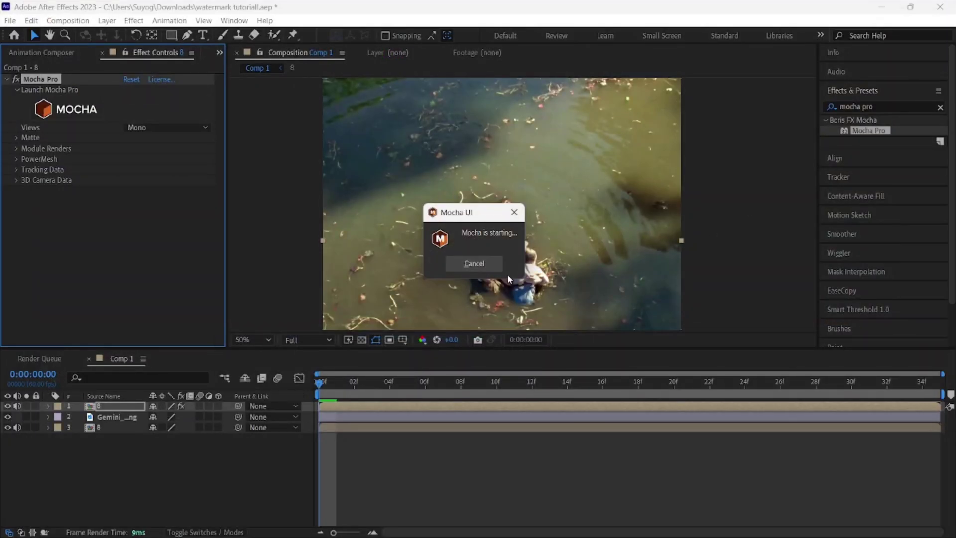
Turn on Apply Matte in the Mocha Pro effect with a feather of 10
left_click(14, 137)
left_click(127, 159)
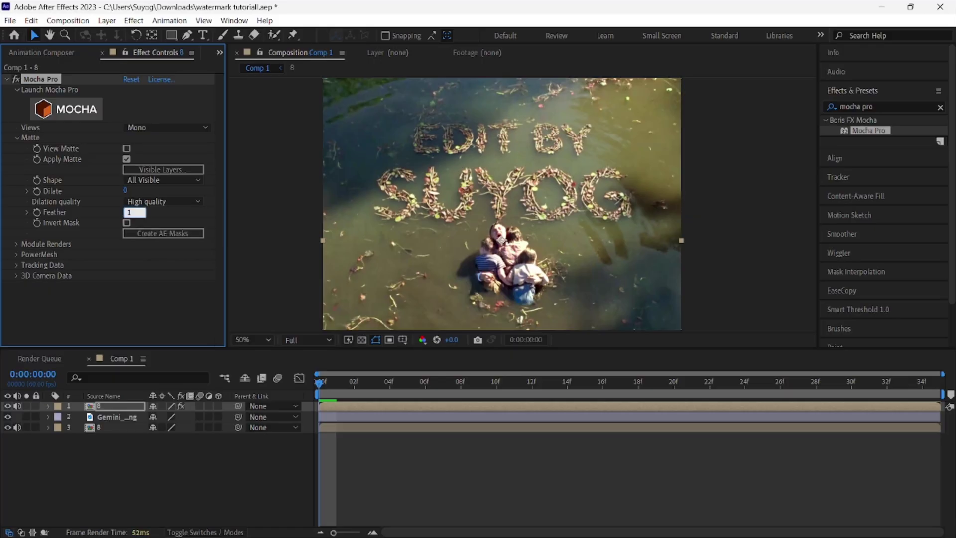
left_click(327, 450)
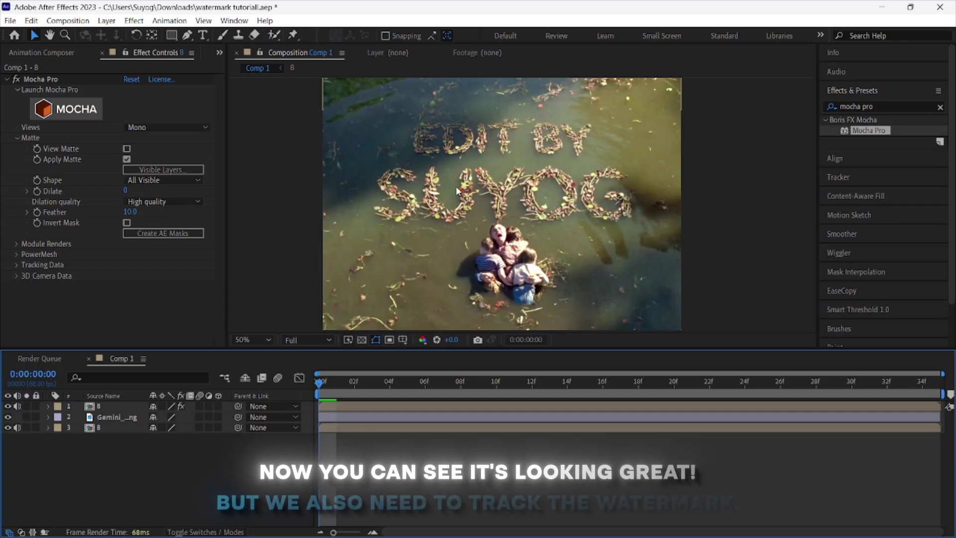
Hide the matted clip and leaf-text image, and apply 3D Camera Tracker to the river footage
left_click(7, 406)
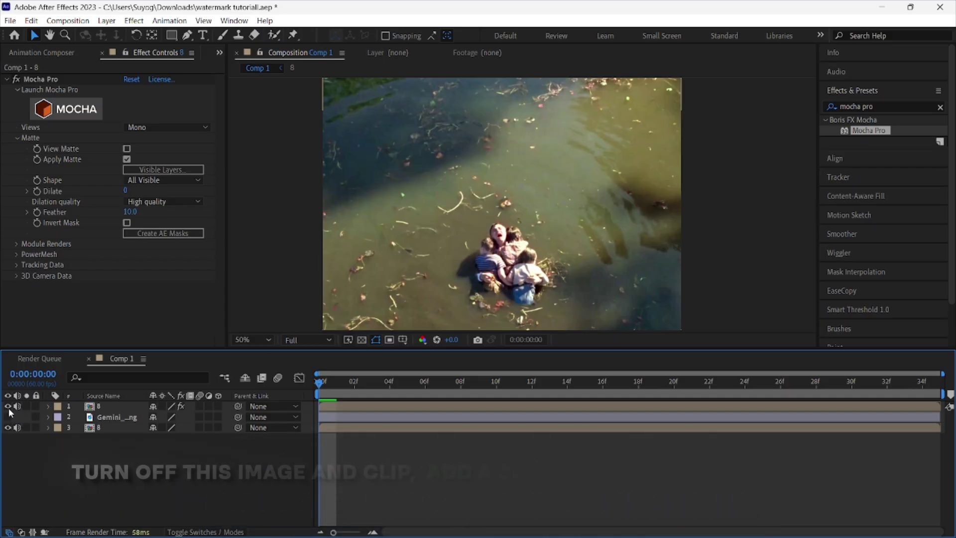
left_click(345, 431)
left_click(835, 109)
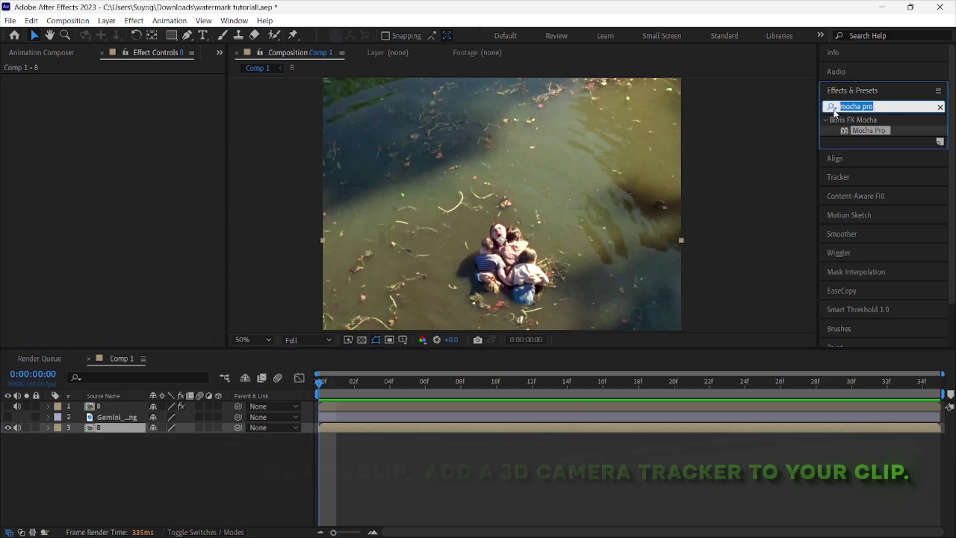
type("3d cam")
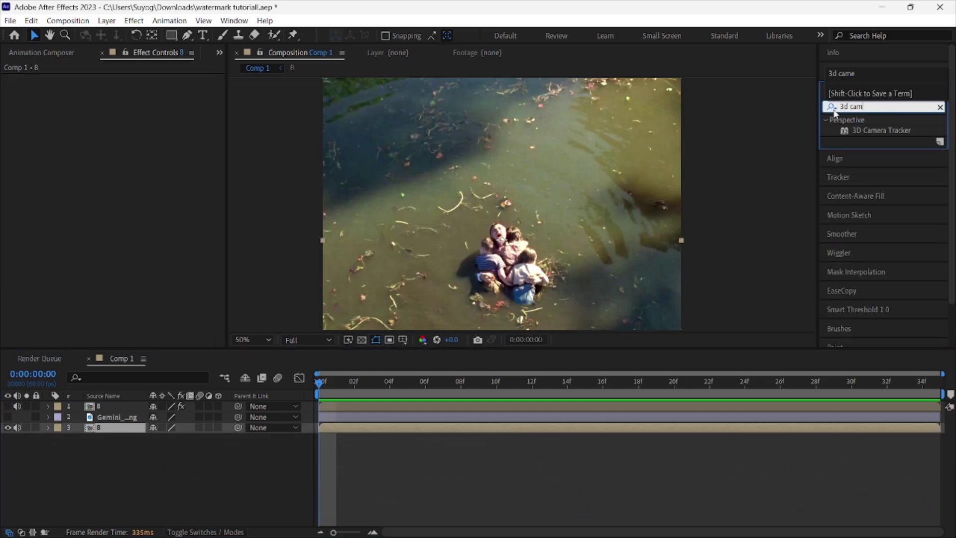
left_click_drag(898, 138, 501, 240)
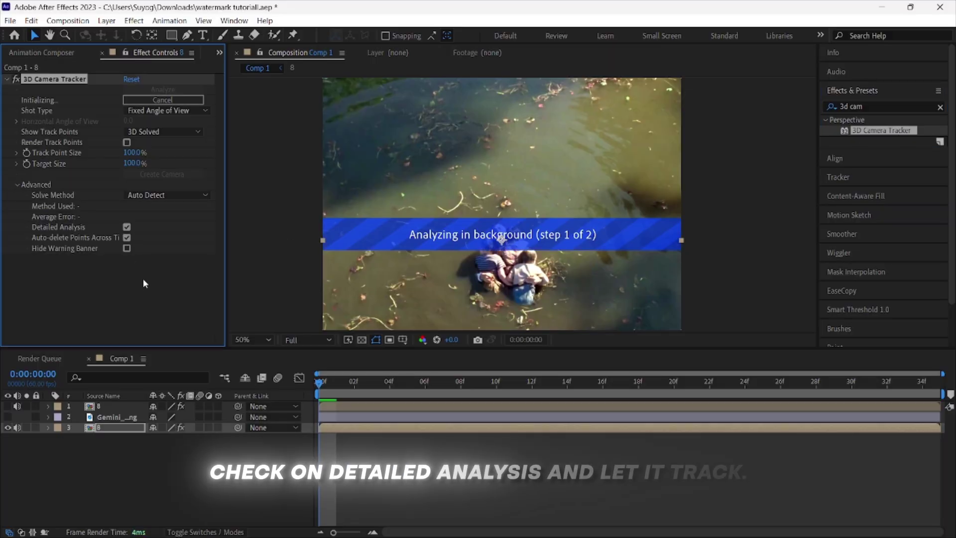
Fit the frame in the viewer and lasso a cluster of track points above the children
scroll(619, 222, "down", 2)
left_click(252, 340)
left_click(273, 126)
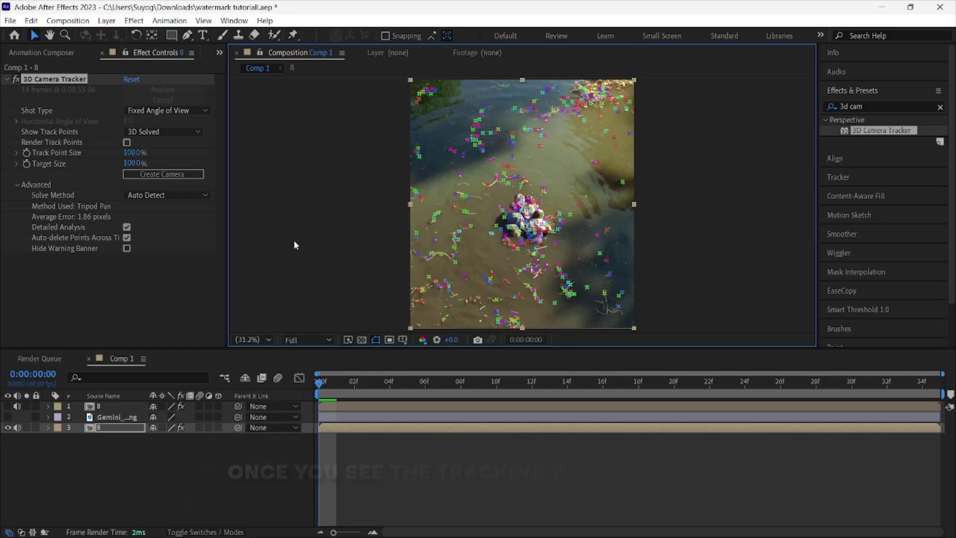
scroll(521, 178, "up", 4)
scroll(542, 174, "down", 3)
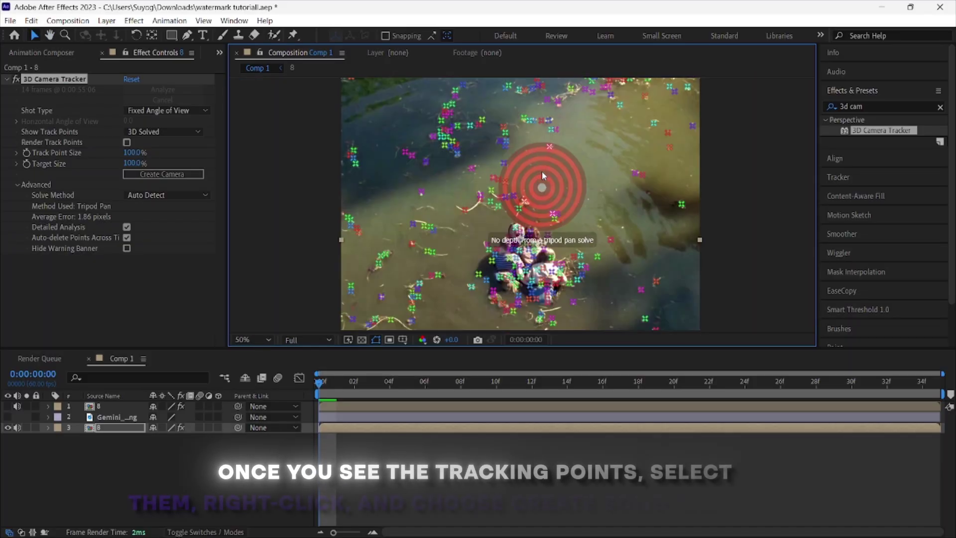
mouse_move(567, 172)
left_mouse_down()
mouse_move(503, 129)
mouse_move(498, 226)
mouse_move(528, 200)
left_mouse_up()
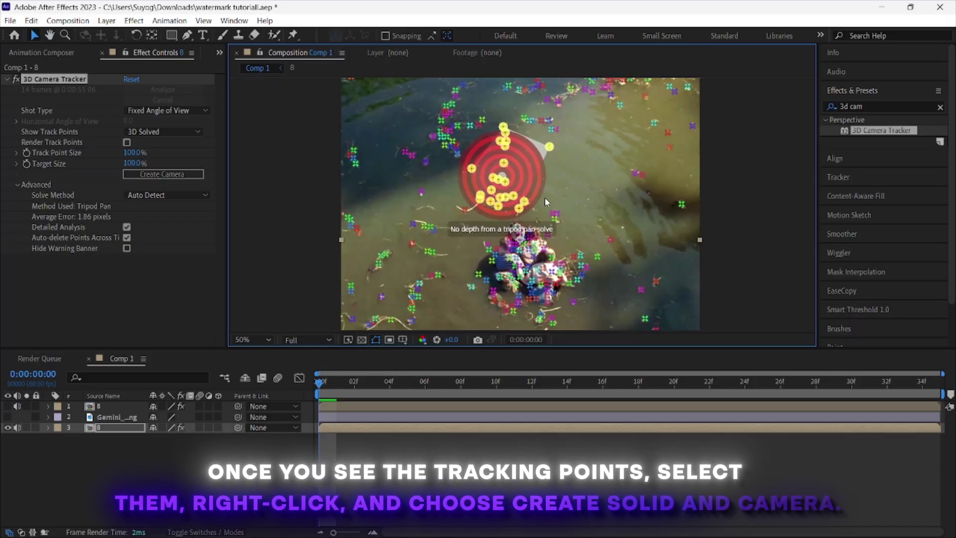
Create a tracked solid and camera from the selected points and show the leaf-text image again
right_click(523, 177)
left_click(561, 197)
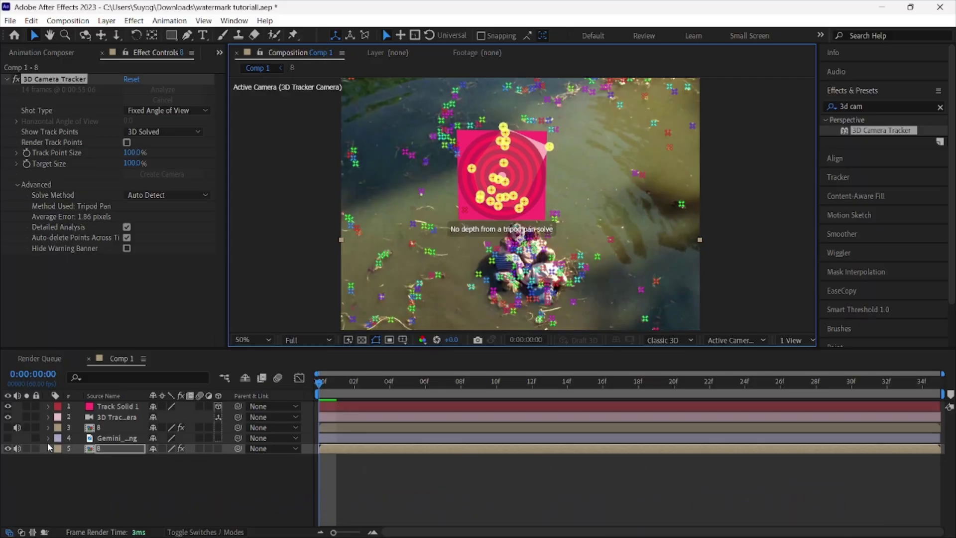
left_click(8, 437)
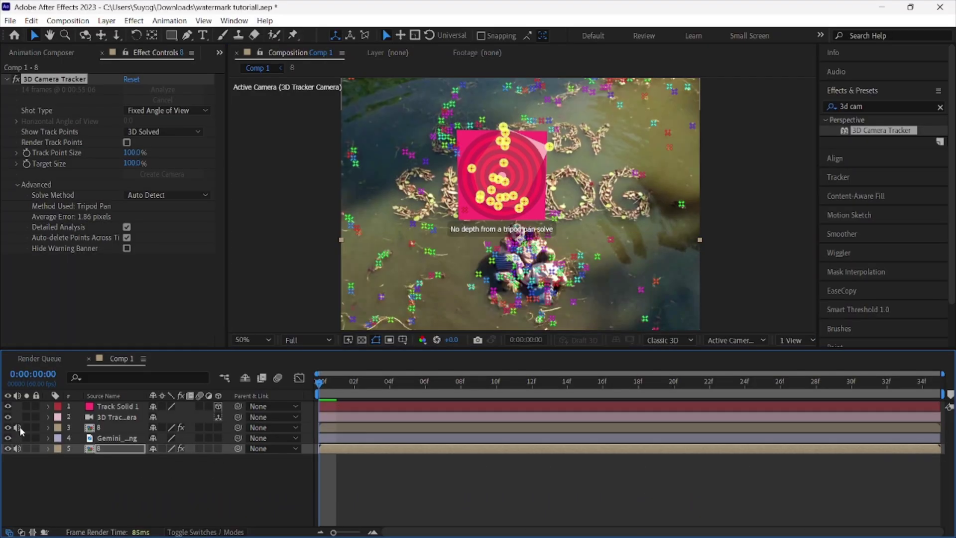
left_click(325, 437)
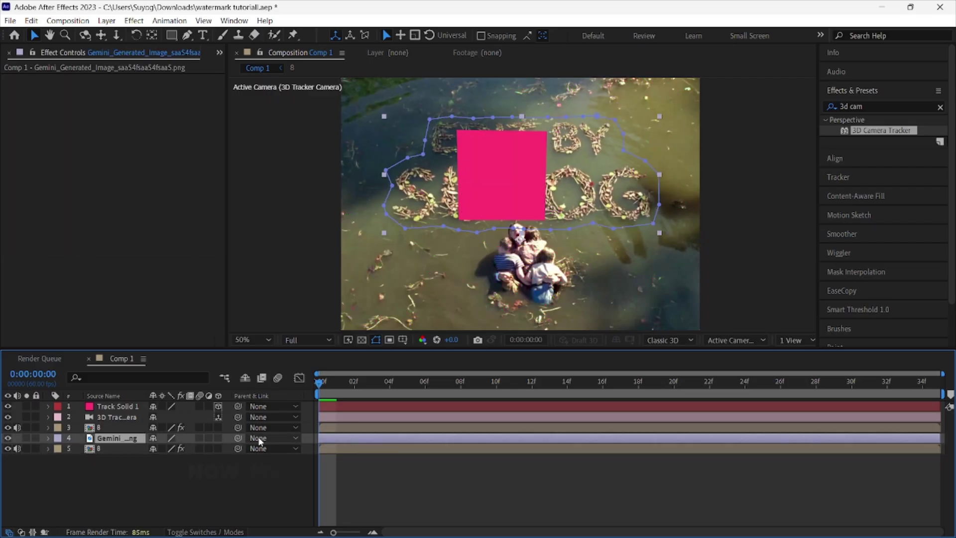
Make the leaf-text image 3D, parent it to Track Solid 1, and hide the solid
left_click(218, 438)
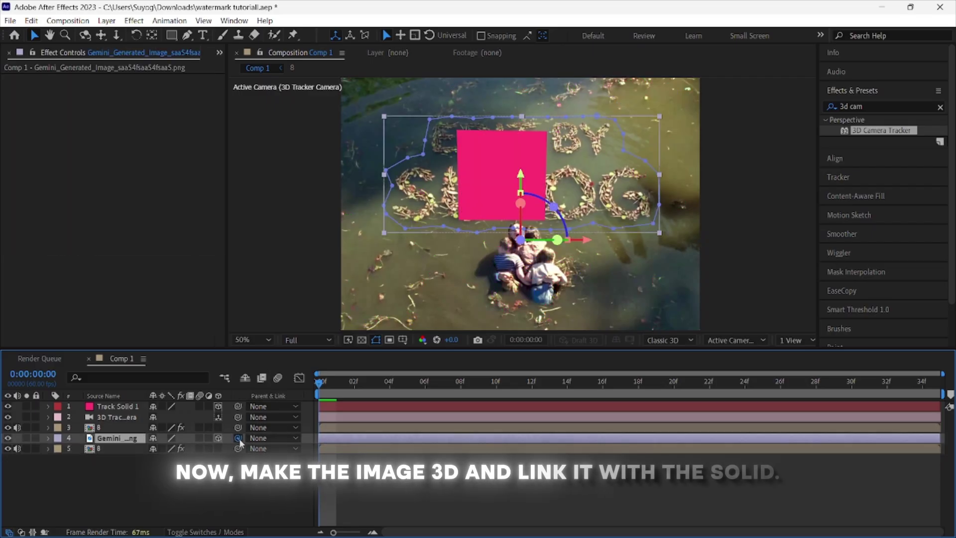
left_click_drag(238, 438, 117, 405)
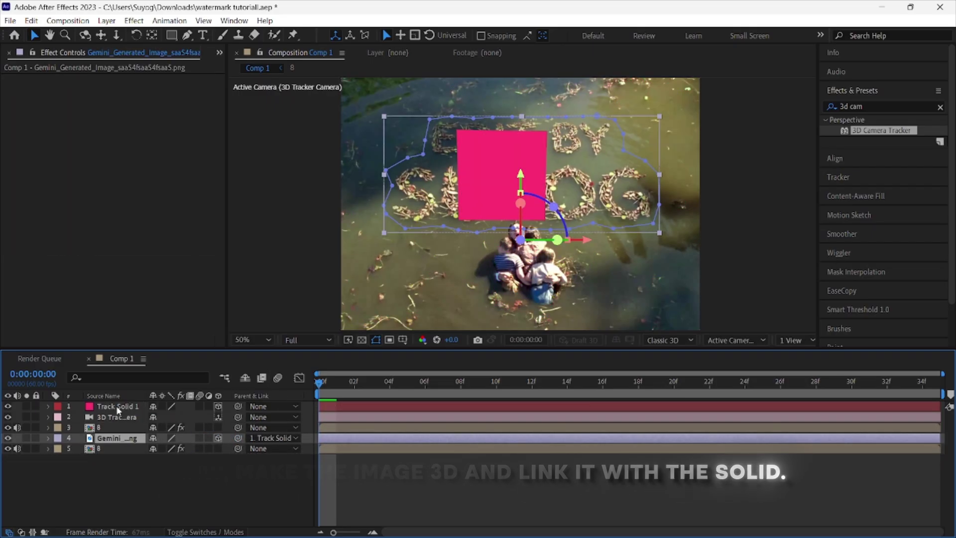
left_click(9, 406)
left_click(330, 427)
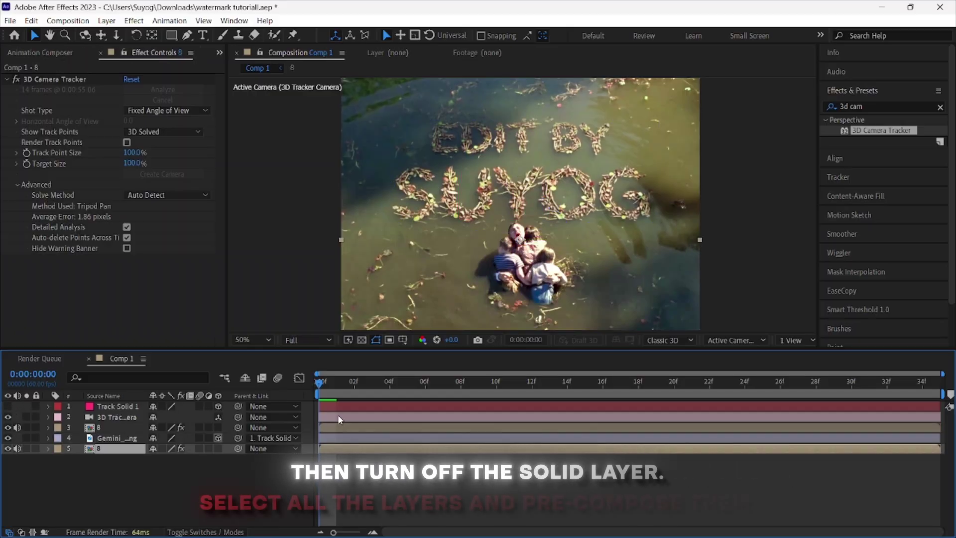
Pre-compose all layers into Pre-comp 1, fit the viewer, and play back the result
key("ctrl+a")
right_click(337, 405)
left_click(382, 326)
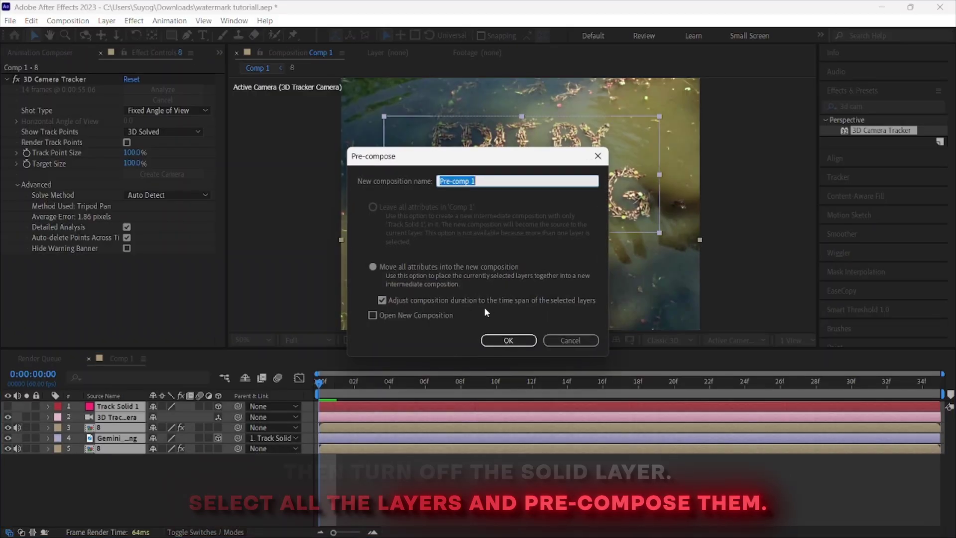
left_click(506, 339)
left_click(253, 340)
left_click(268, 127)
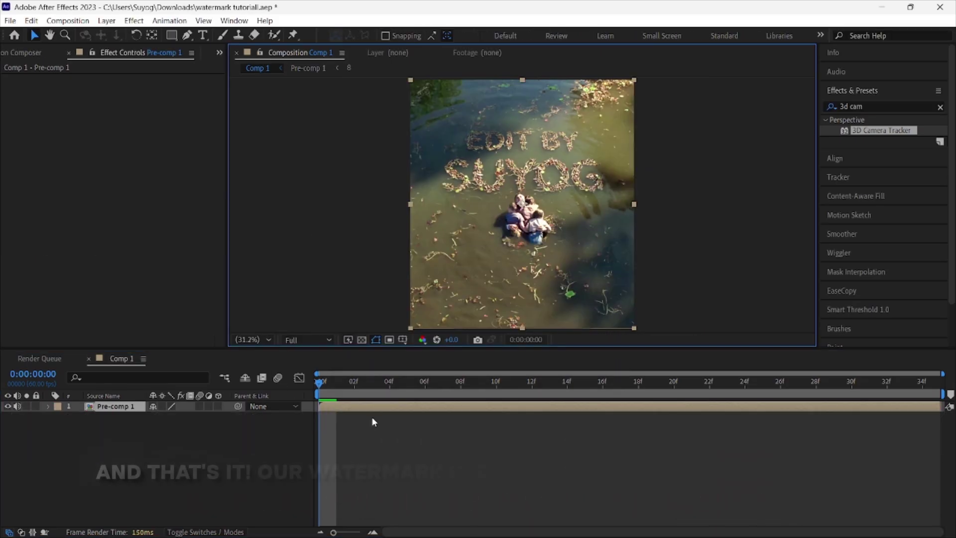
key("space")
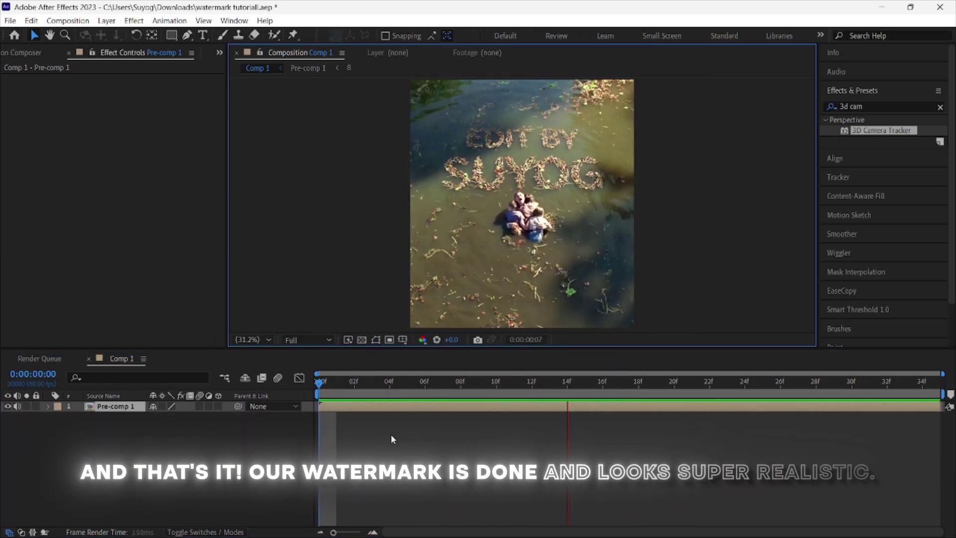